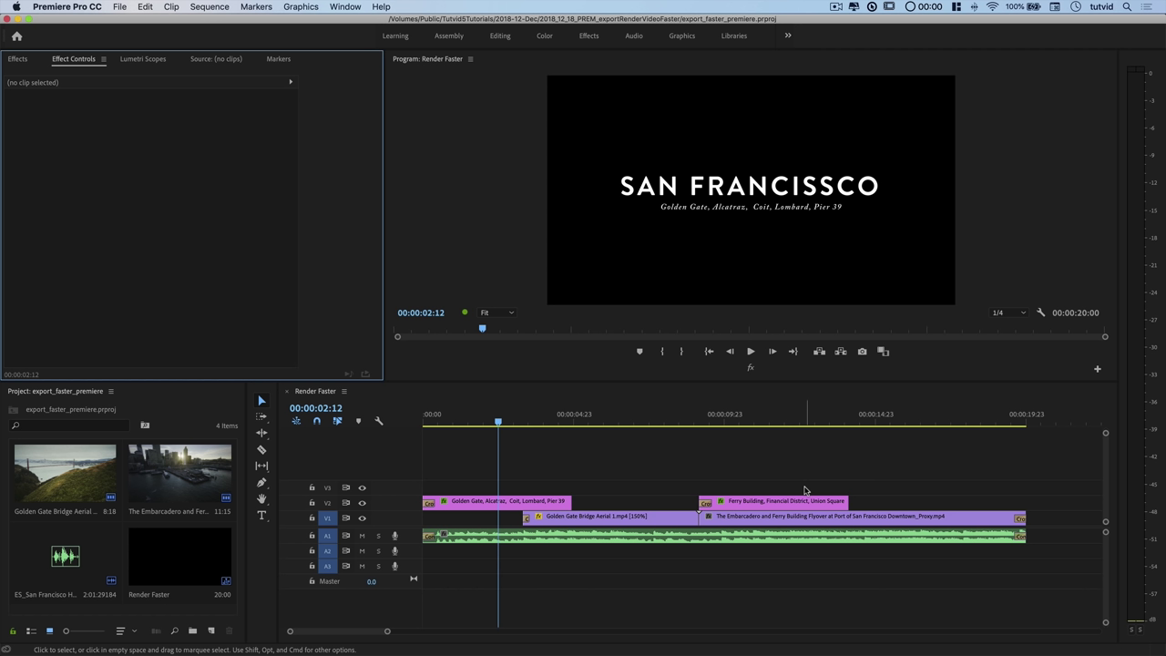
# - On the smart rendering help page, find the supported formats and the MXF codec list
pyautogui.press('super+Tab')
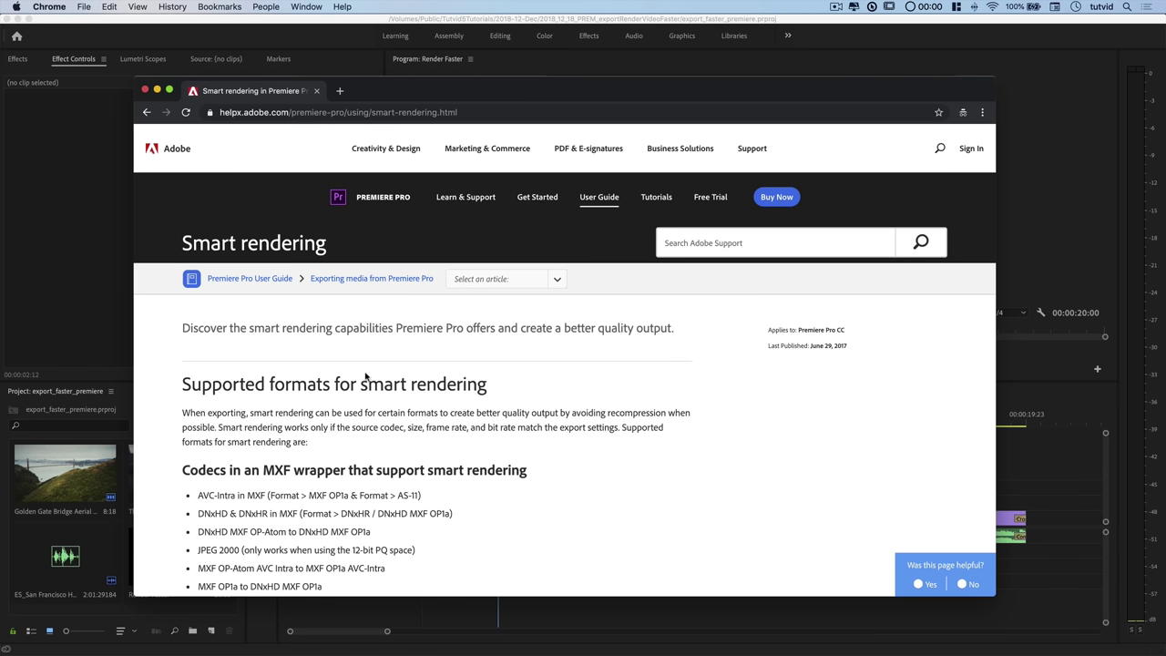
pyautogui.scroll(-5, 473, 408)
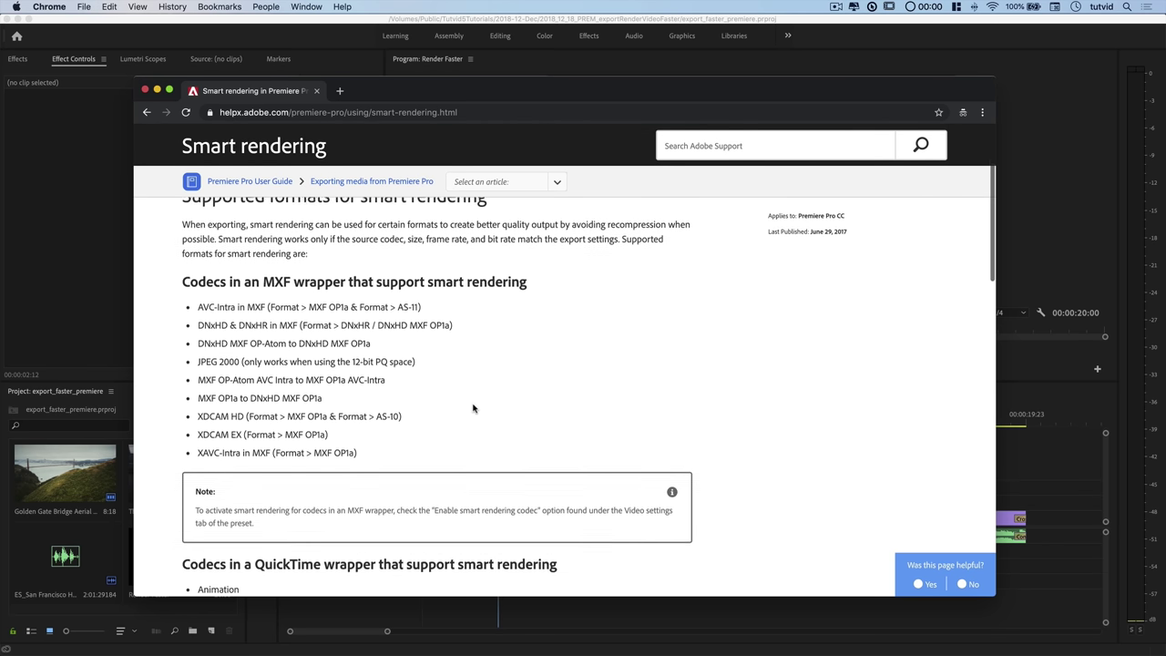
pyautogui.moveTo(182, 228); pyautogui.dragTo(496, 230)
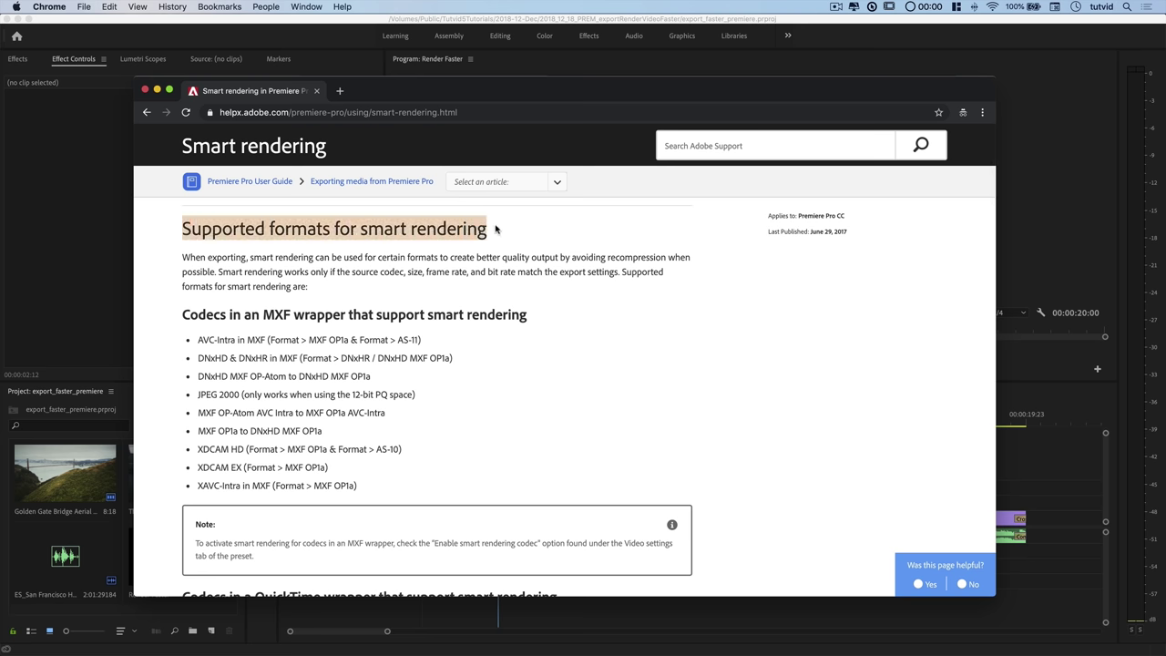
pyautogui.click(418, 228)
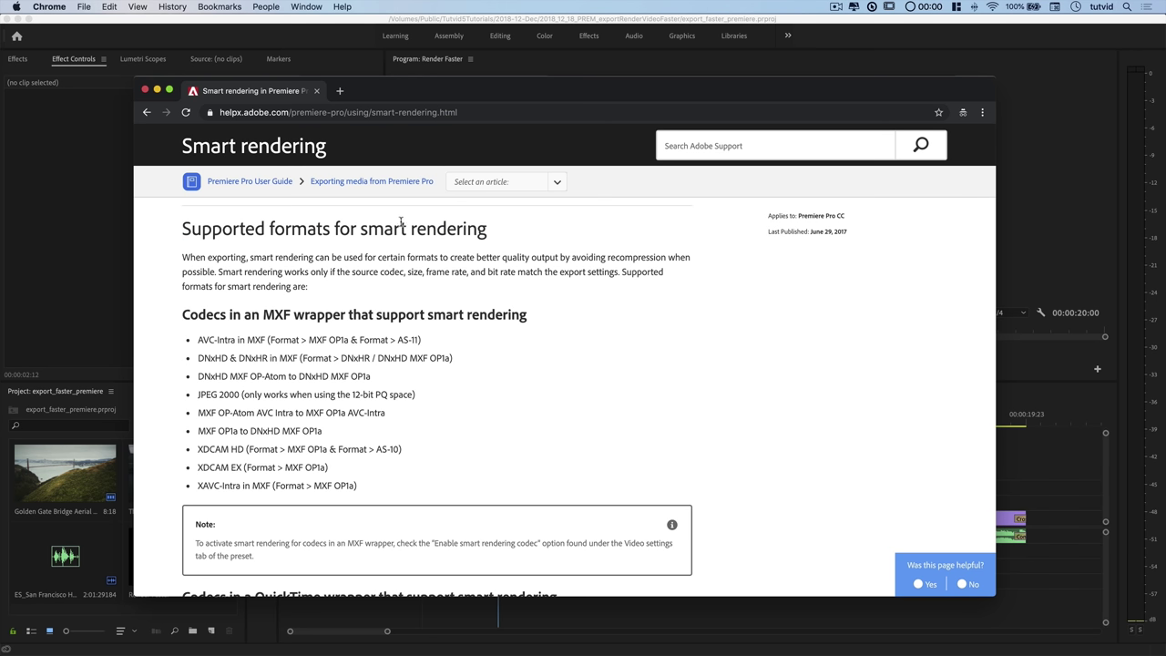
pyautogui.scroll(-1, 330, 343)
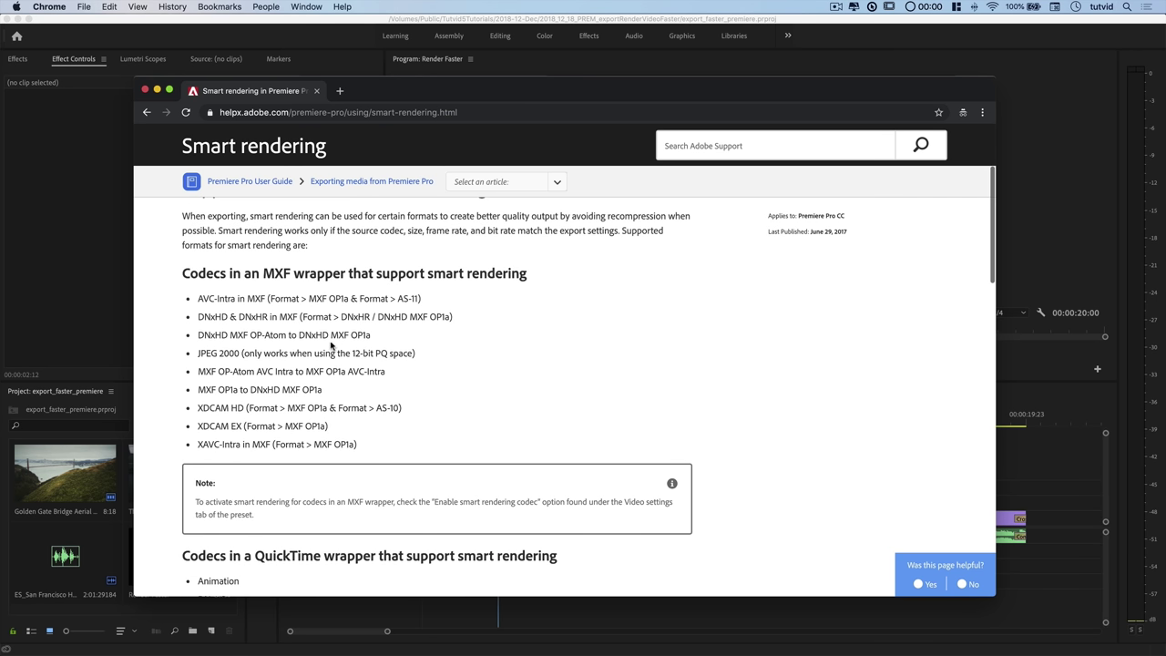
pyautogui.moveTo(242, 274); pyautogui.dragTo(340, 273)
pyautogui.click(341, 325)
pyautogui.moveTo(197, 298); pyautogui.dragTo(346, 446)
pyautogui.click(319, 434)
# - Locate ProRes 422 (HQ), DNxHD and DNxHR among the smart-rendering codecs
pyautogui.scroll(-3, 326, 429)
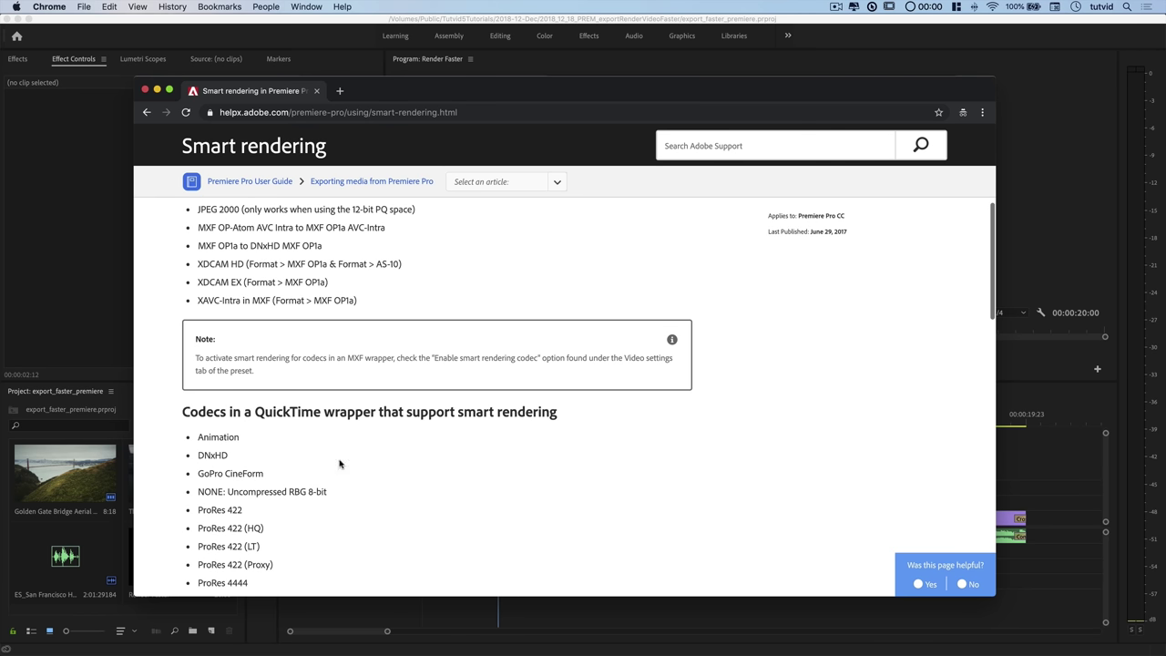
pyautogui.scroll(-3, 339, 463)
pyautogui.scroll(-3, 313, 317)
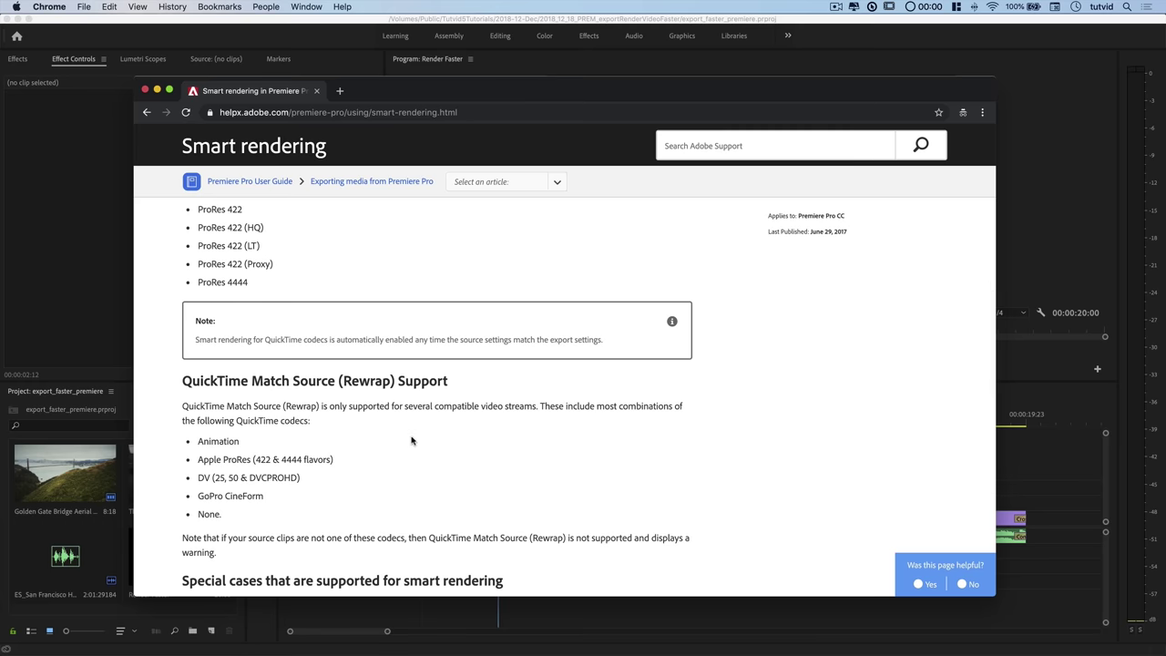
pyautogui.scroll(6, 437, 456)
pyautogui.scroll(-2, 331, 480)
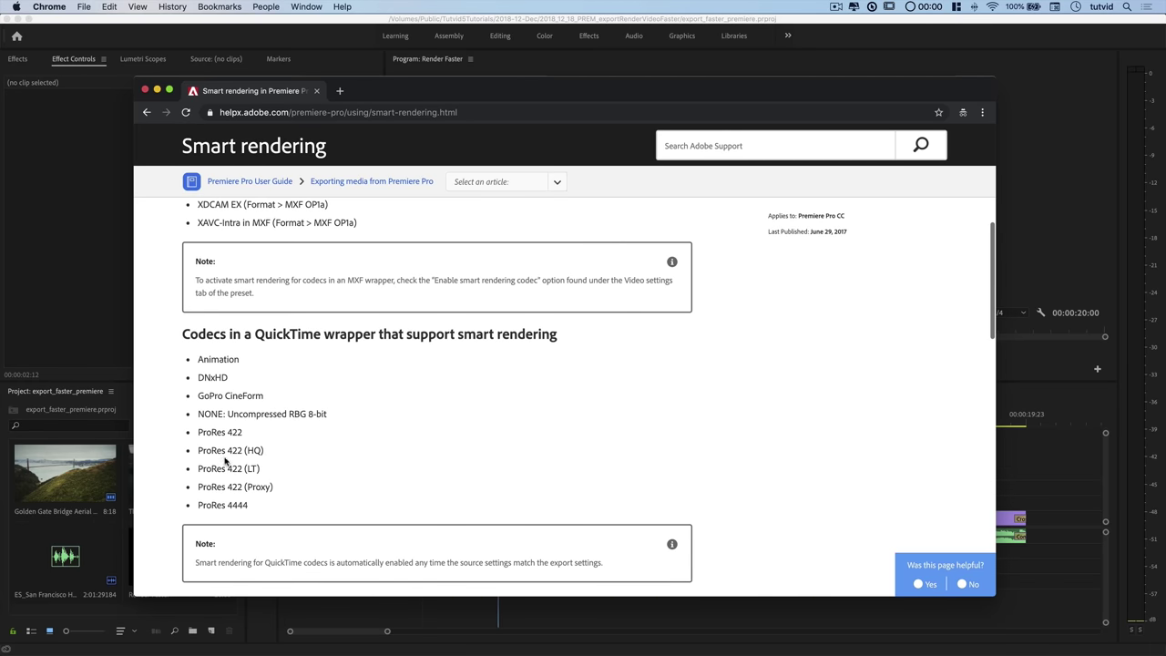
pyautogui.tripleClick(227, 450)
pyautogui.click(326, 428)
pyautogui.scroll(4, 325, 364)
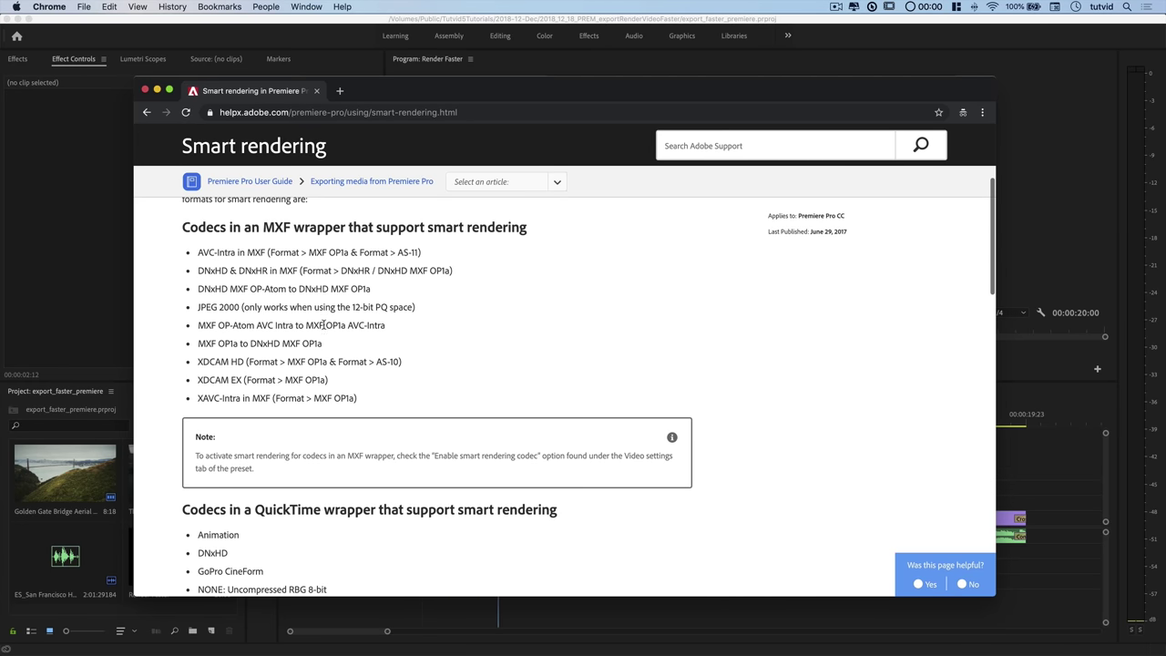
pyautogui.doubleClick(206, 288)
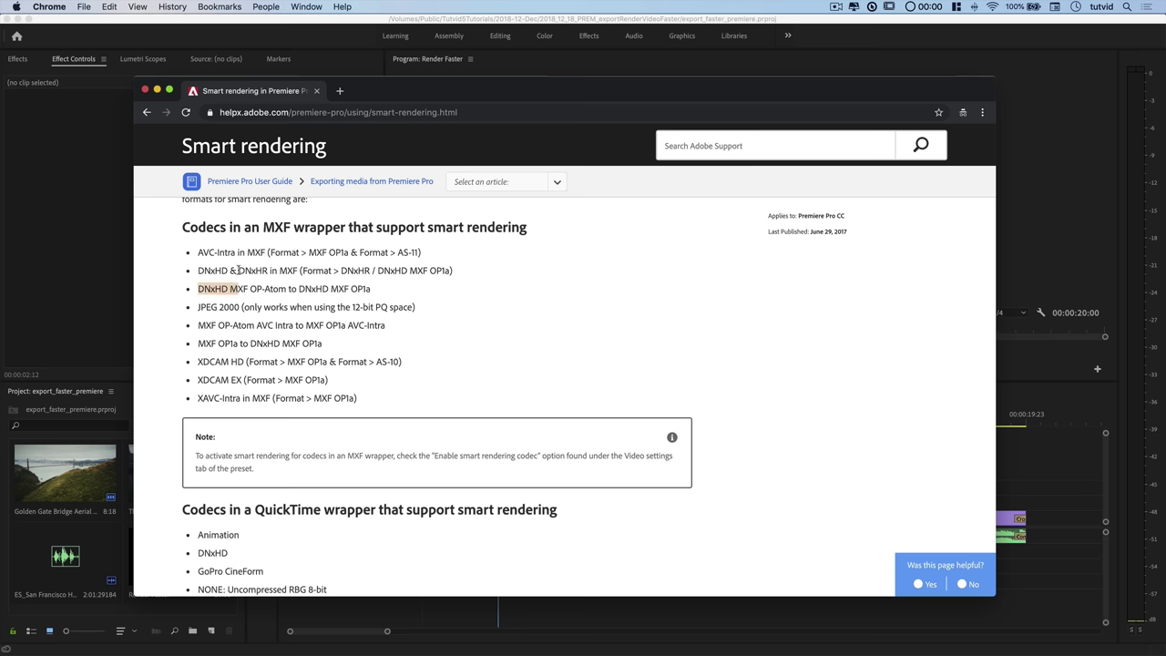
pyautogui.moveTo(239, 270); pyautogui.dragTo(270, 267)
pyautogui.click(311, 270)
# - Confirm ProRes 422 (HQ) appears in the QuickTime list, then return to Premiere Pro
pyautogui.scroll(-3, 278, 438)
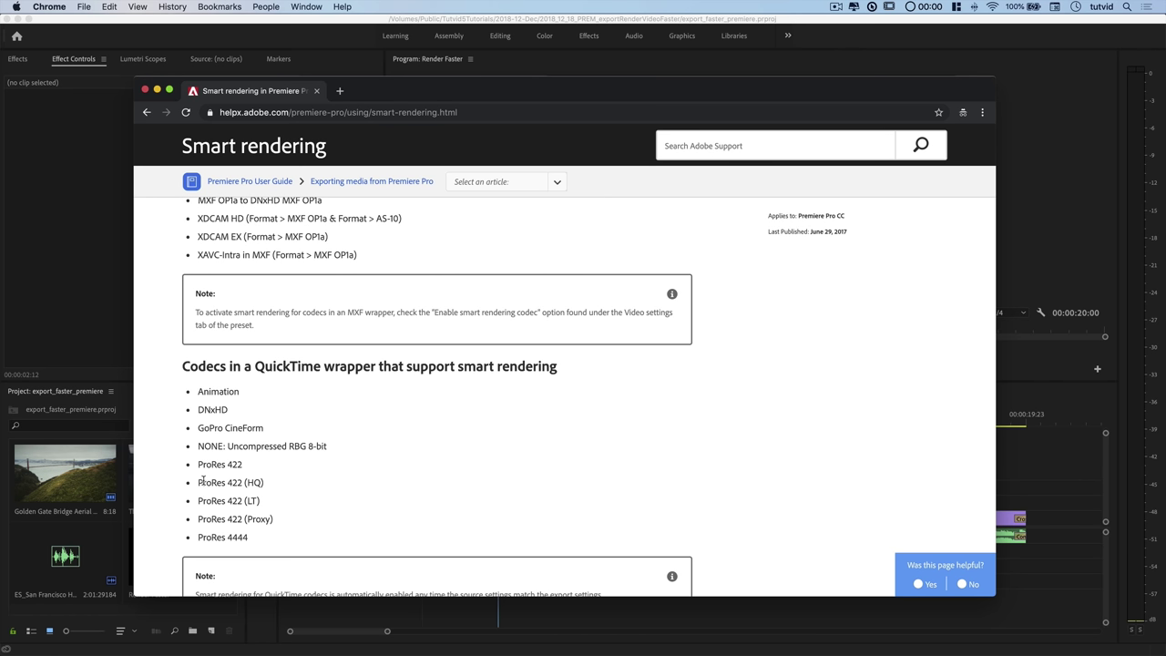
pyautogui.moveTo(202, 483); pyautogui.dragTo(276, 485)
pyautogui.click(272, 487)
pyautogui.scroll(6, 419, 365)
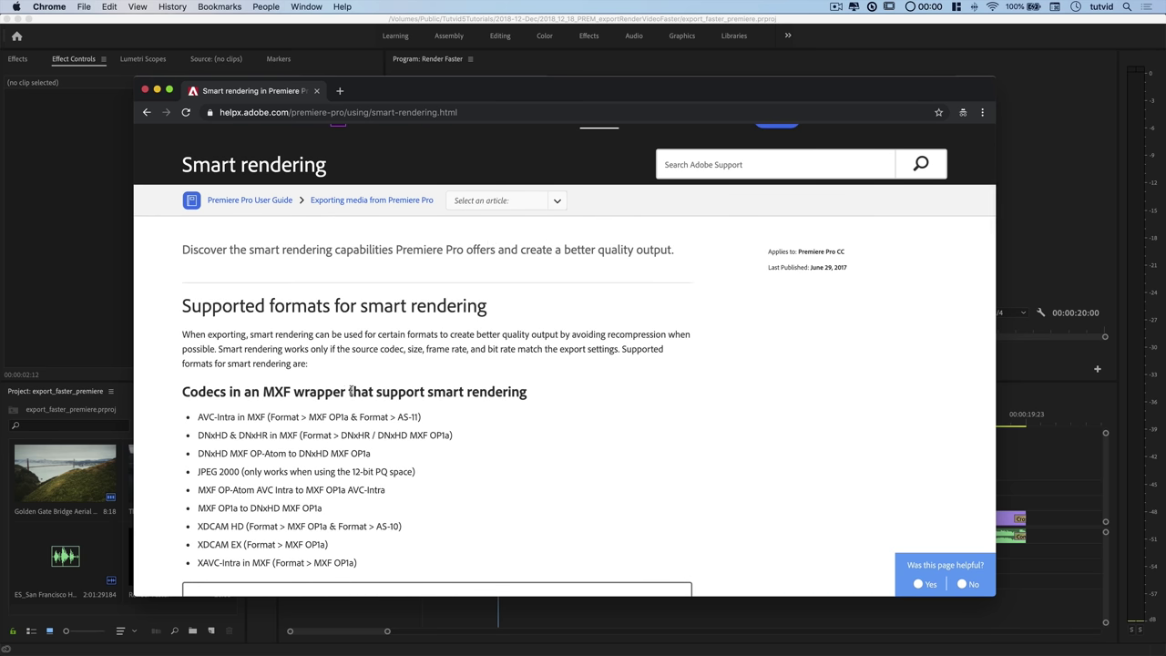
pyautogui.scroll(-7, 300, 390)
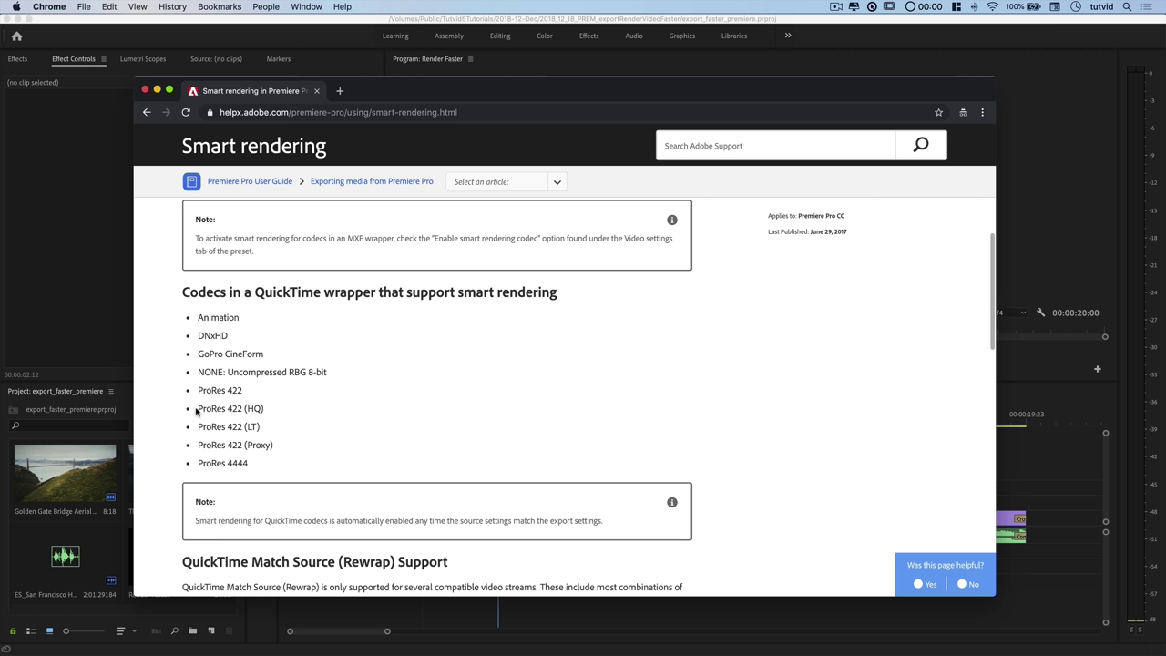
pyautogui.moveTo(198, 408); pyautogui.dragTo(268, 409)
pyautogui.click(309, 409)
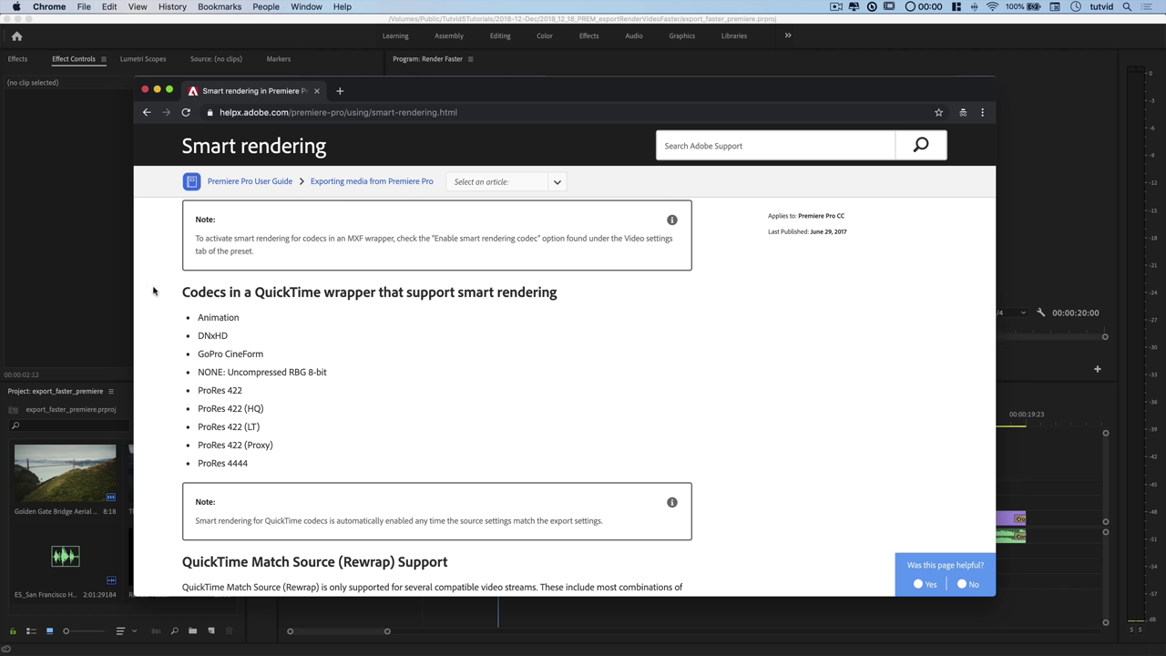
pyautogui.click(100, 241)
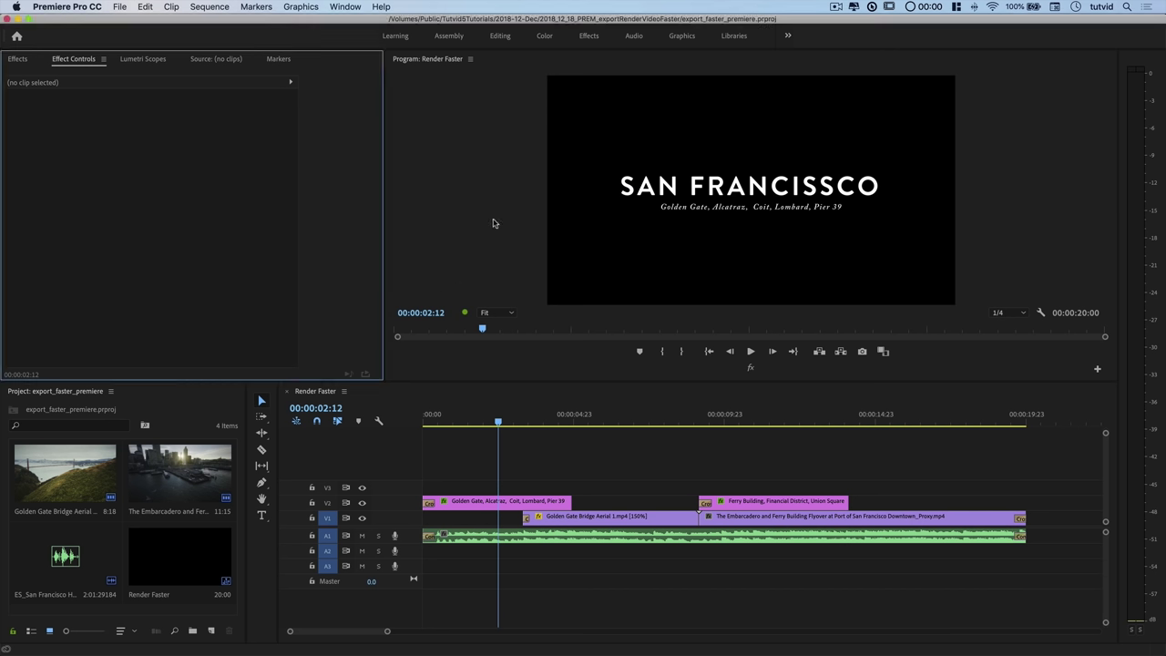
# - Open Export Settings for the sequence with QuickTime as the format
pyautogui.moveTo(483, 421); pyautogui.dragTo(411, 452)
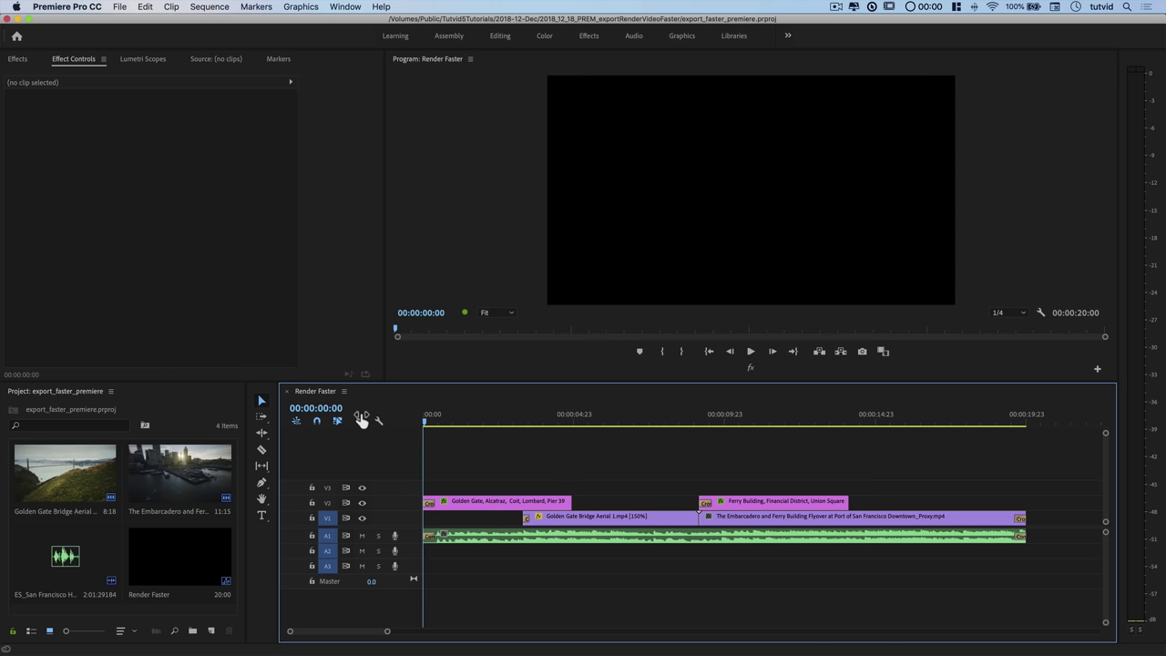
pyautogui.click(125, 8)
pyautogui.moveTo(182, 331)
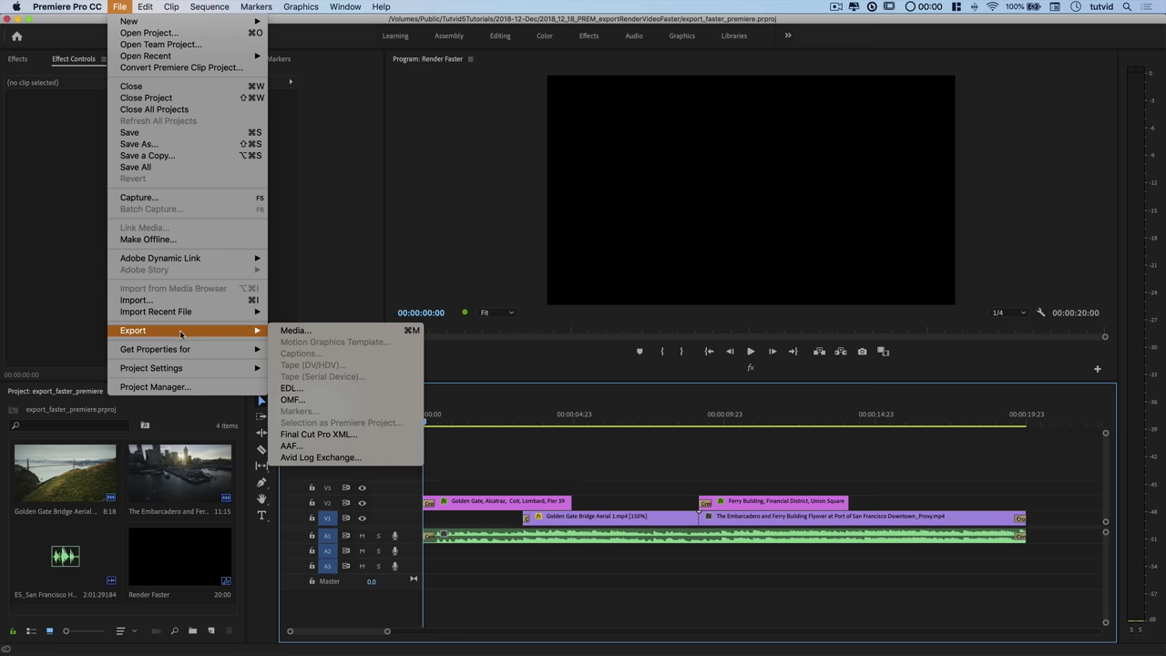
pyautogui.click(320, 329)
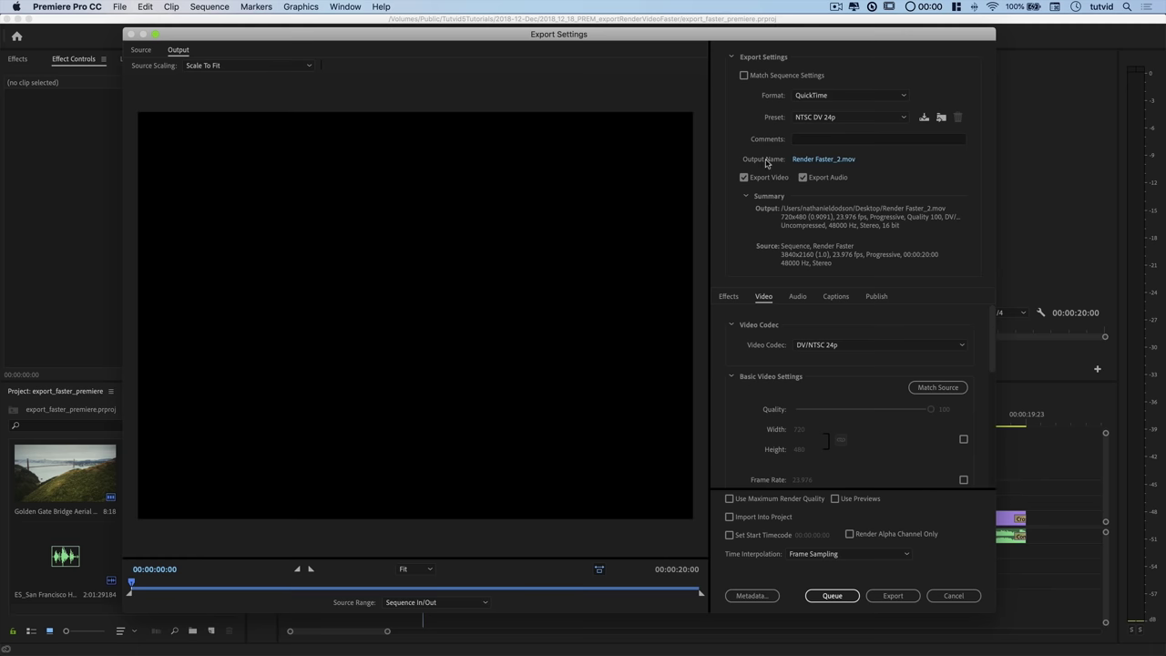
pyautogui.click(833, 96)
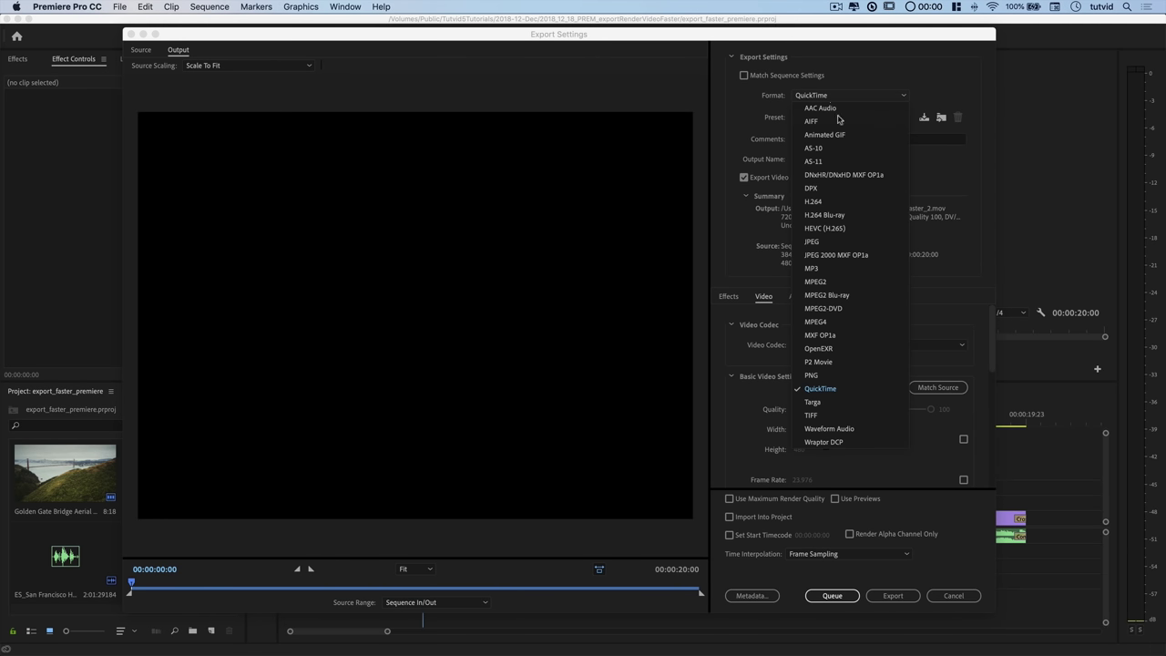
pyautogui.click(813, 201)
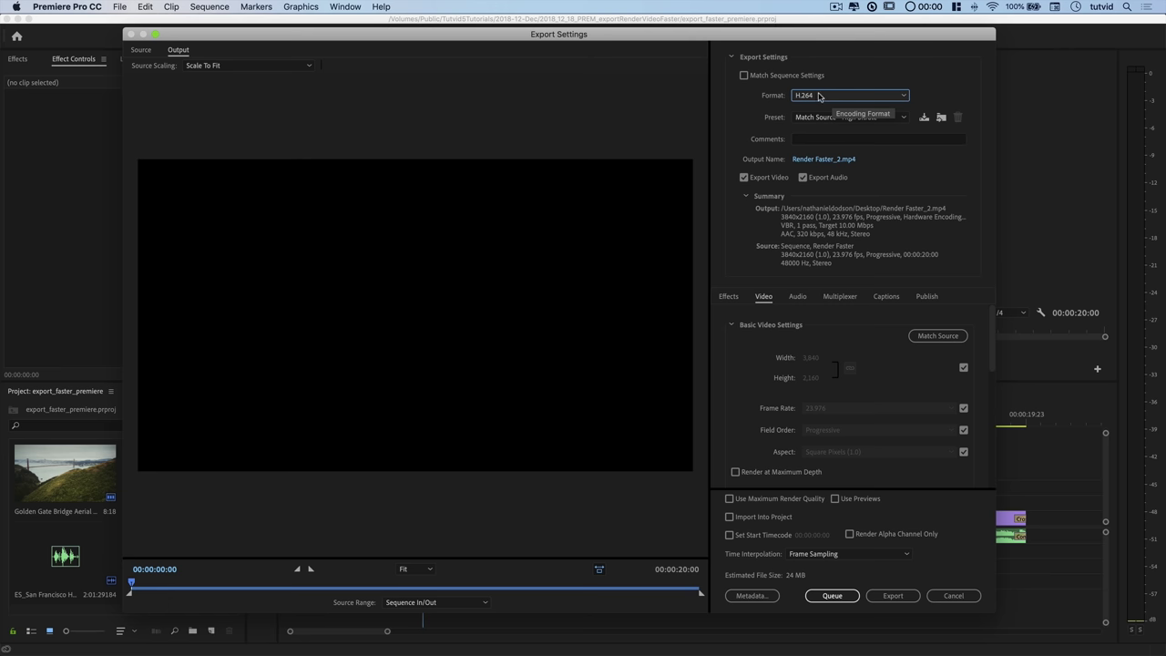
pyautogui.click(843, 96)
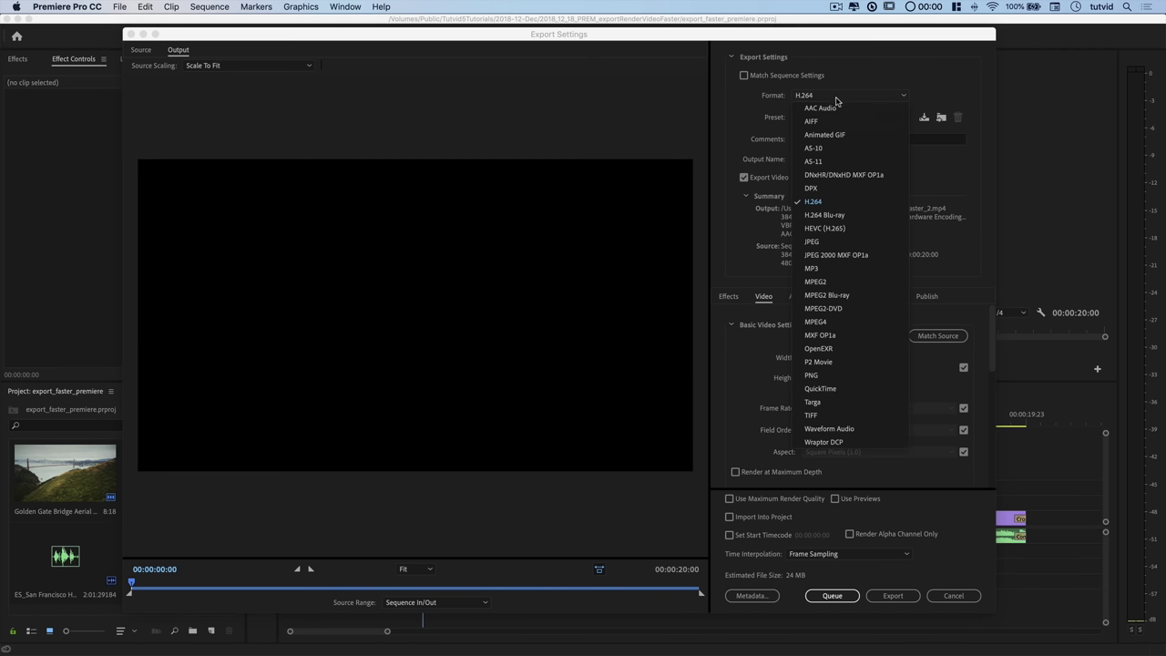
pyautogui.click(817, 390)
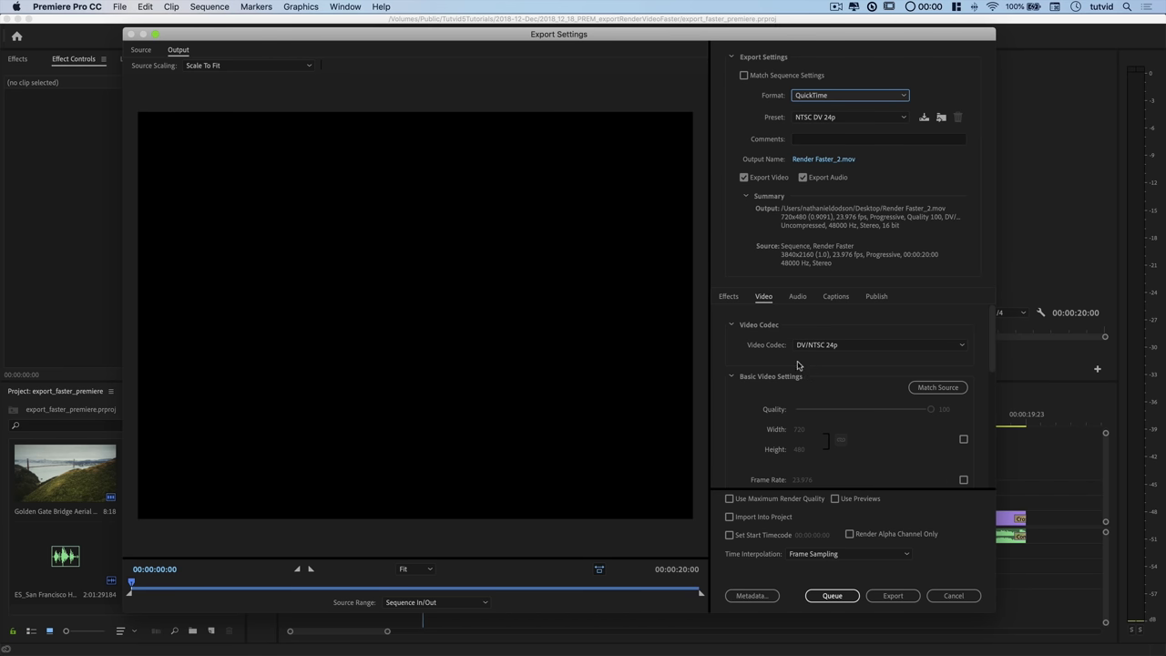
# - Set the video codec to Apple ProRes 422 (HQ), matched to the 3840x2160 source
pyautogui.click(825, 346)
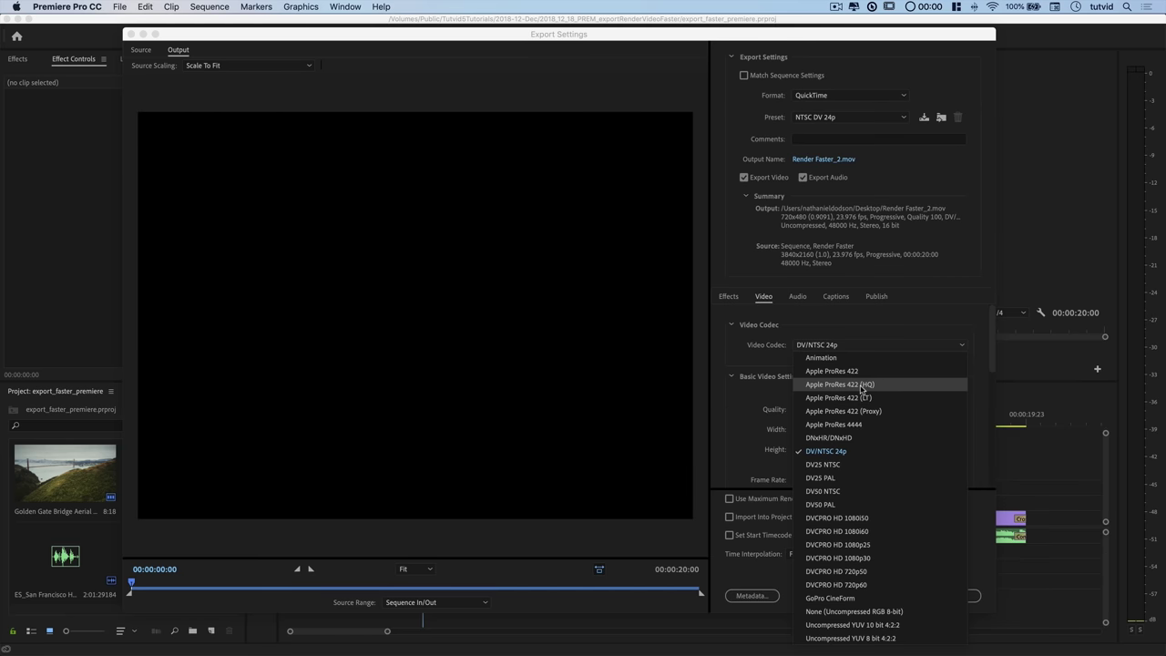
pyautogui.click(860, 390)
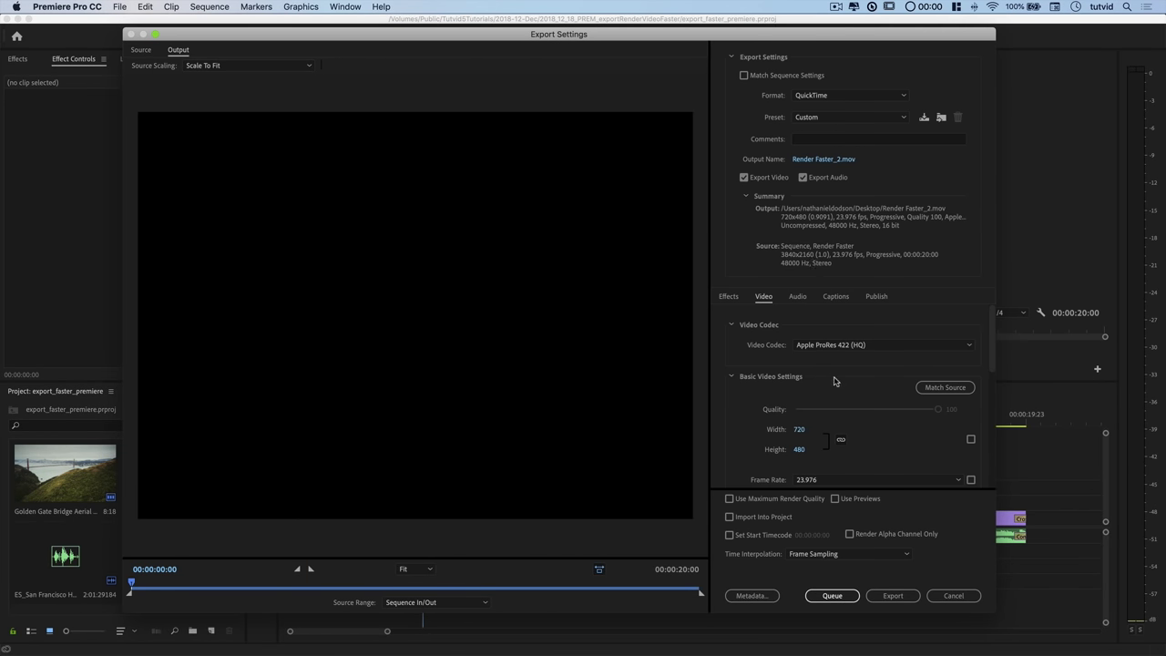
pyautogui.click(952, 390)
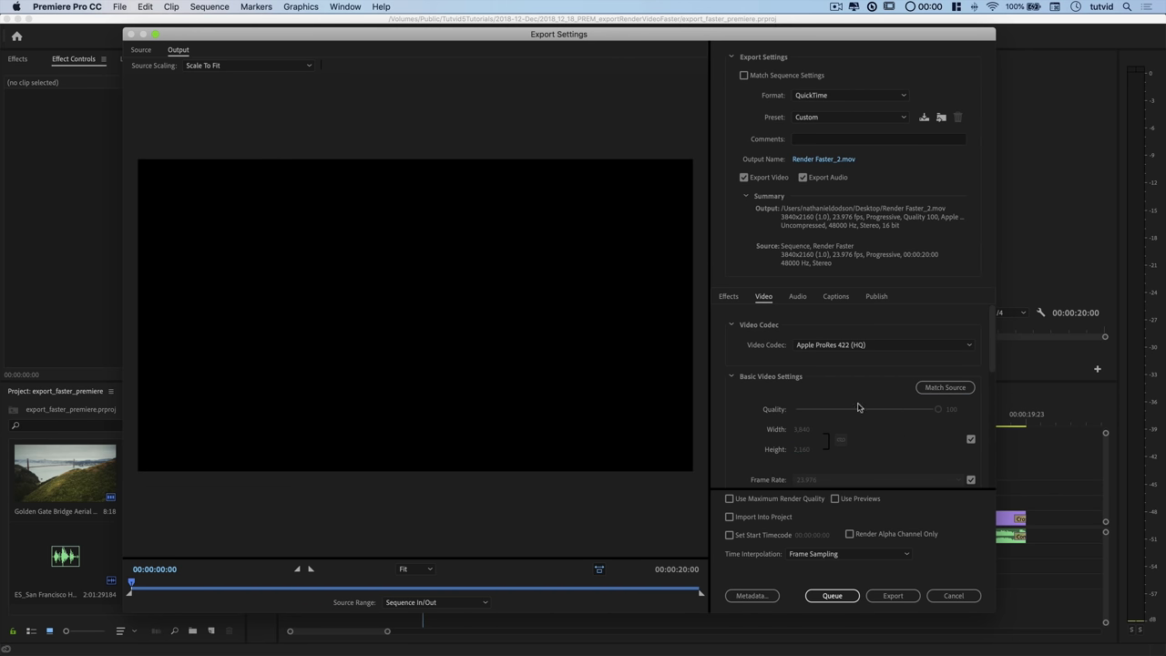
pyautogui.scroll(-2, 857, 407)
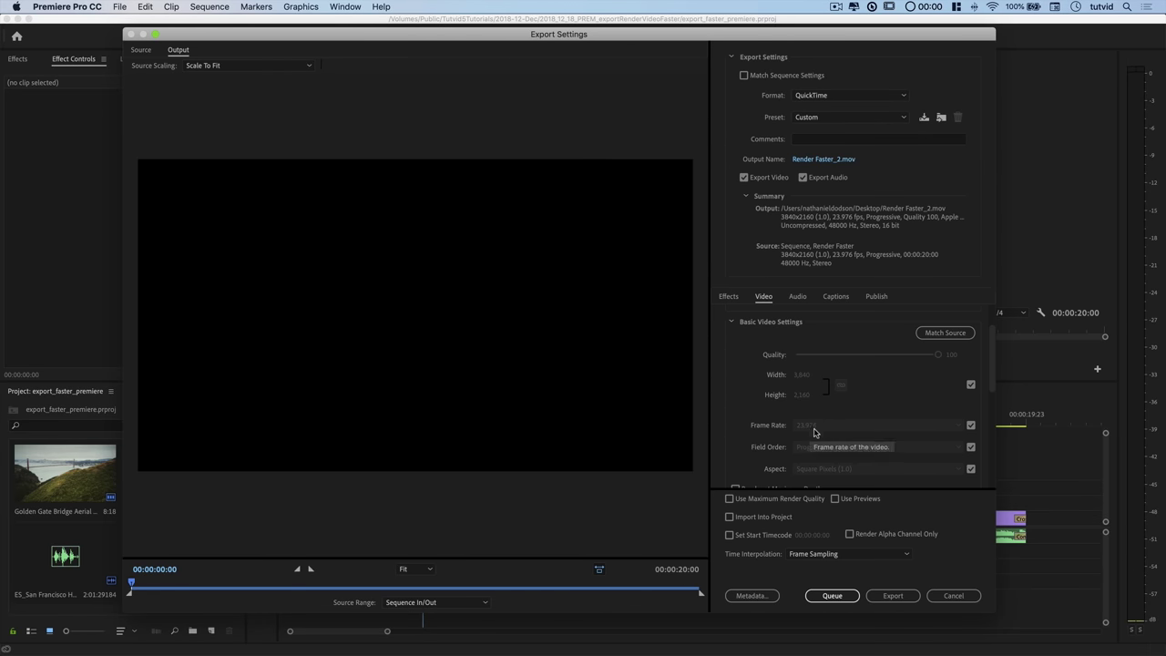
pyautogui.scroll(-4, 766, 435)
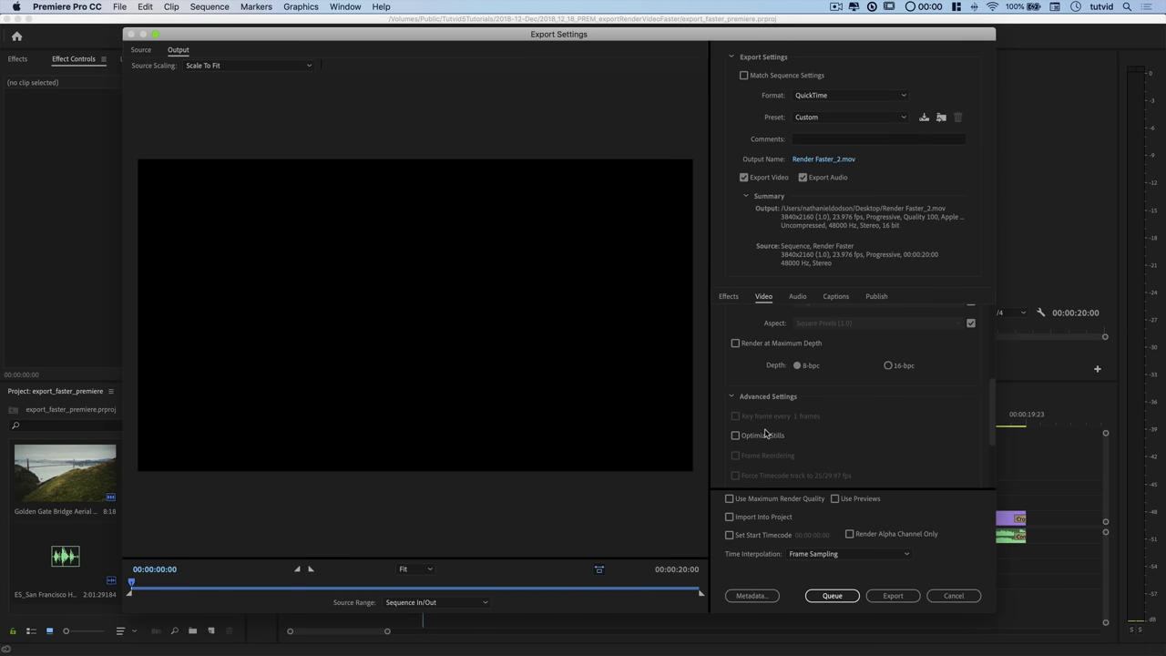
pyautogui.scroll(-2, 766, 435)
pyautogui.scroll(4, 765, 435)
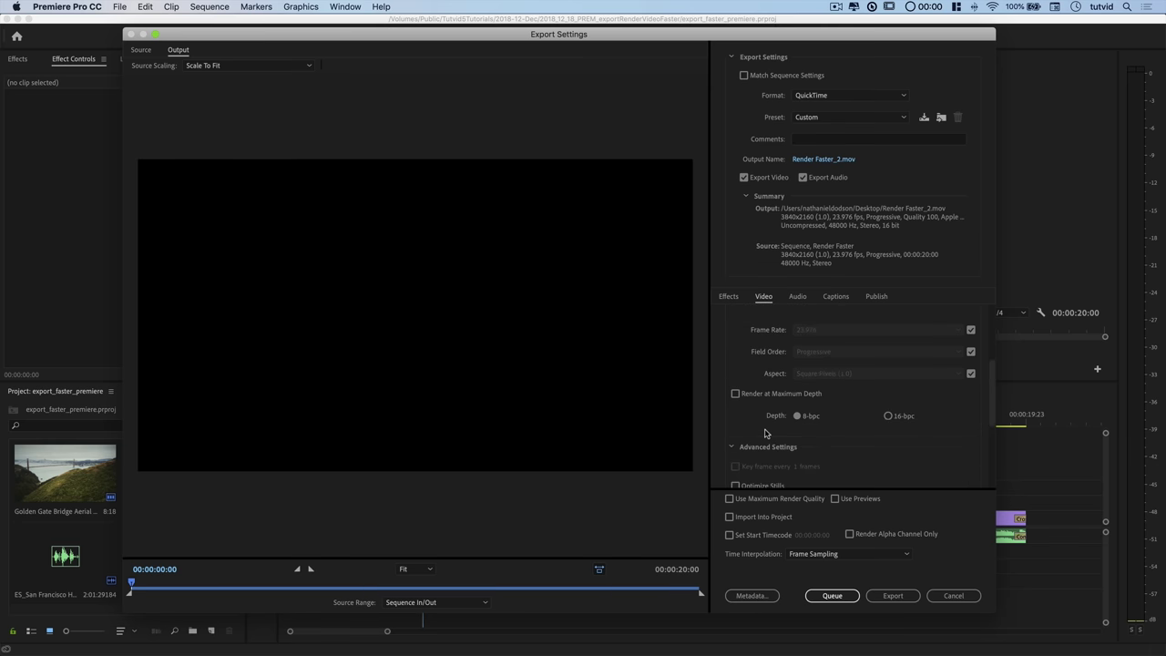
pyautogui.scroll(3, 765, 435)
pyautogui.scroll(-3, 766, 434)
pyautogui.scroll(5, 765, 435)
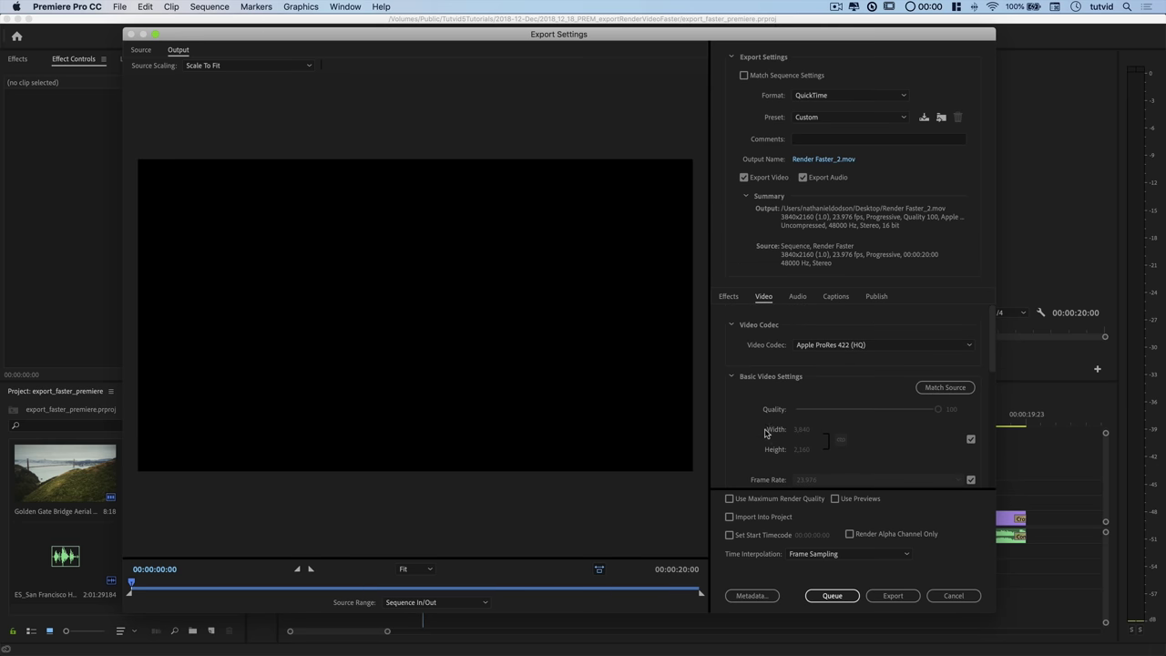
# - Name the output render_before and export the sequence
pyautogui.click(831, 162)
pyautogui.write('render')
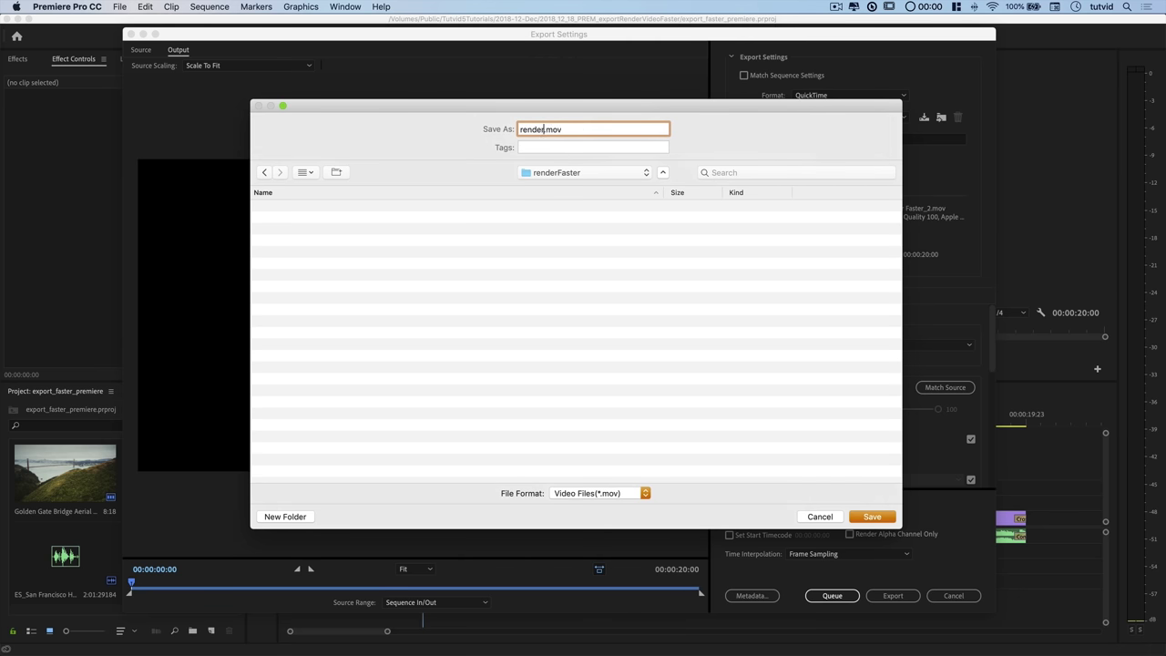
pyautogui.write('_before')
pyautogui.press('Return')
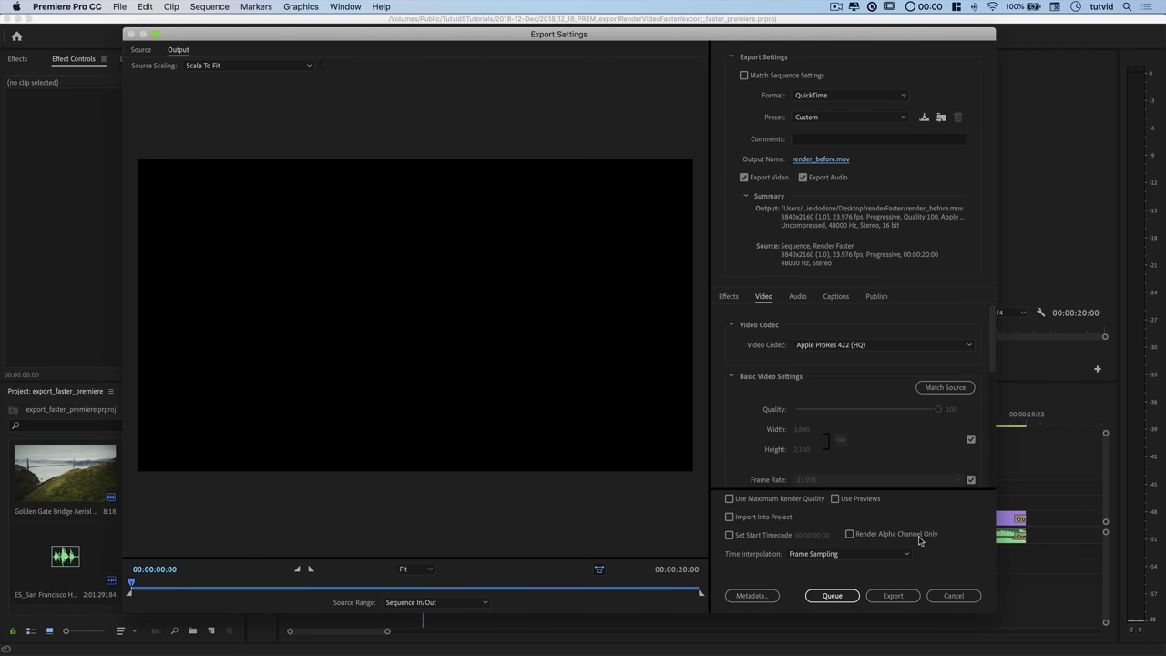
pyautogui.click(893, 594)
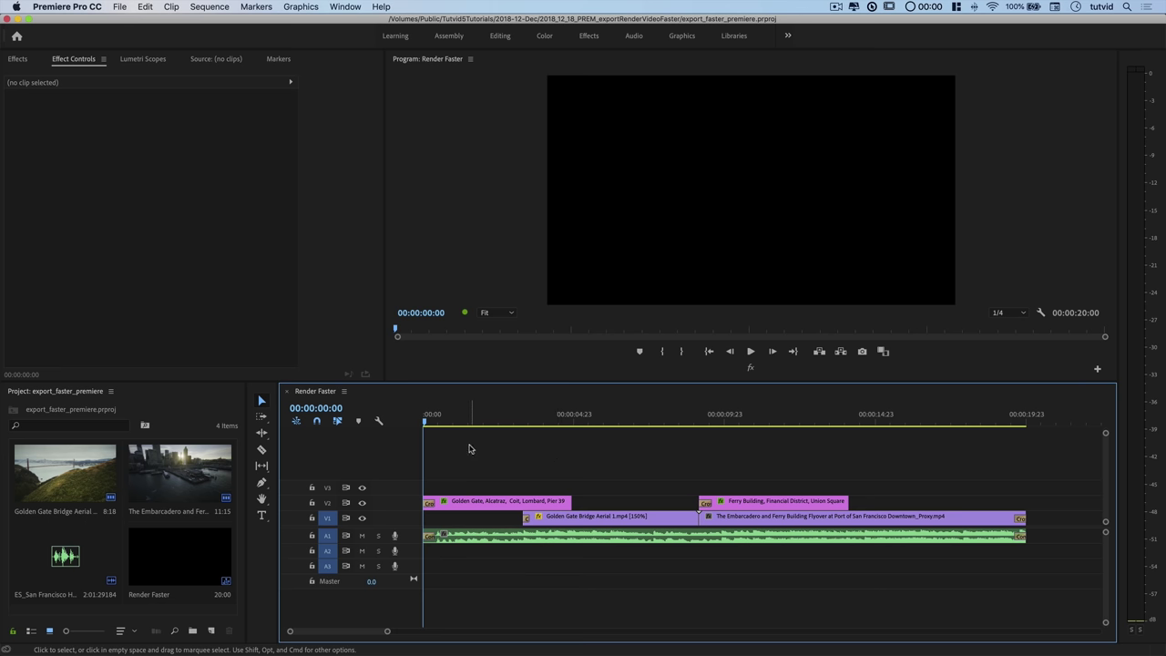
pyautogui.click(624, 417)
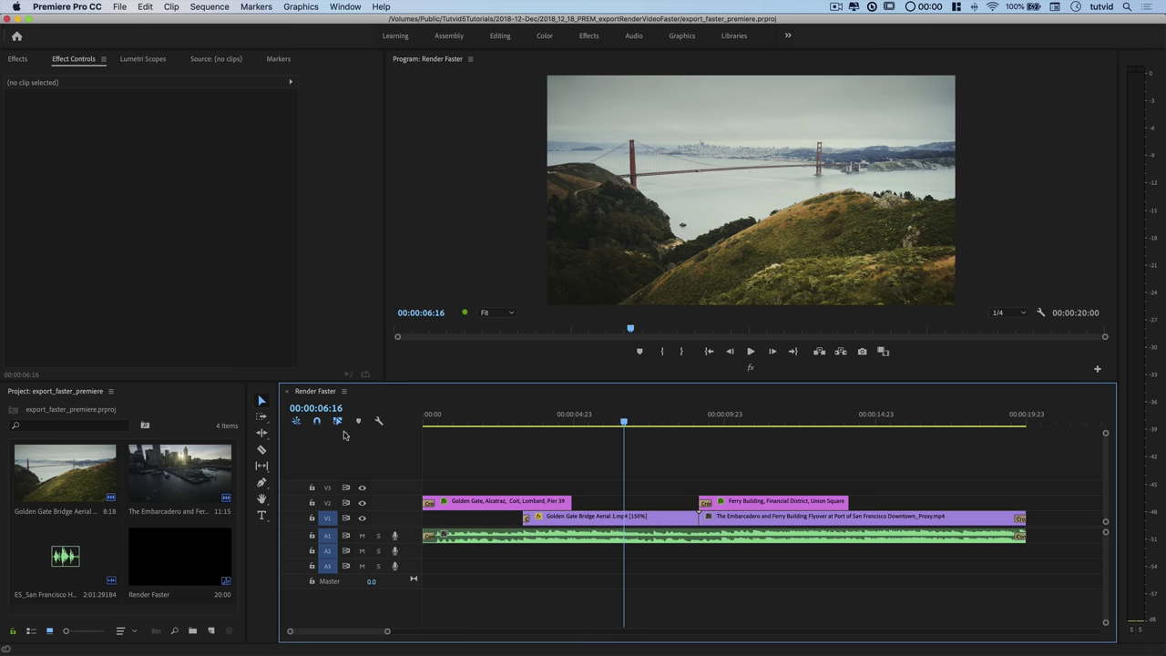
# - Open the Sequence menu to reach Sequence Settings
pyautogui.click(210, 8)
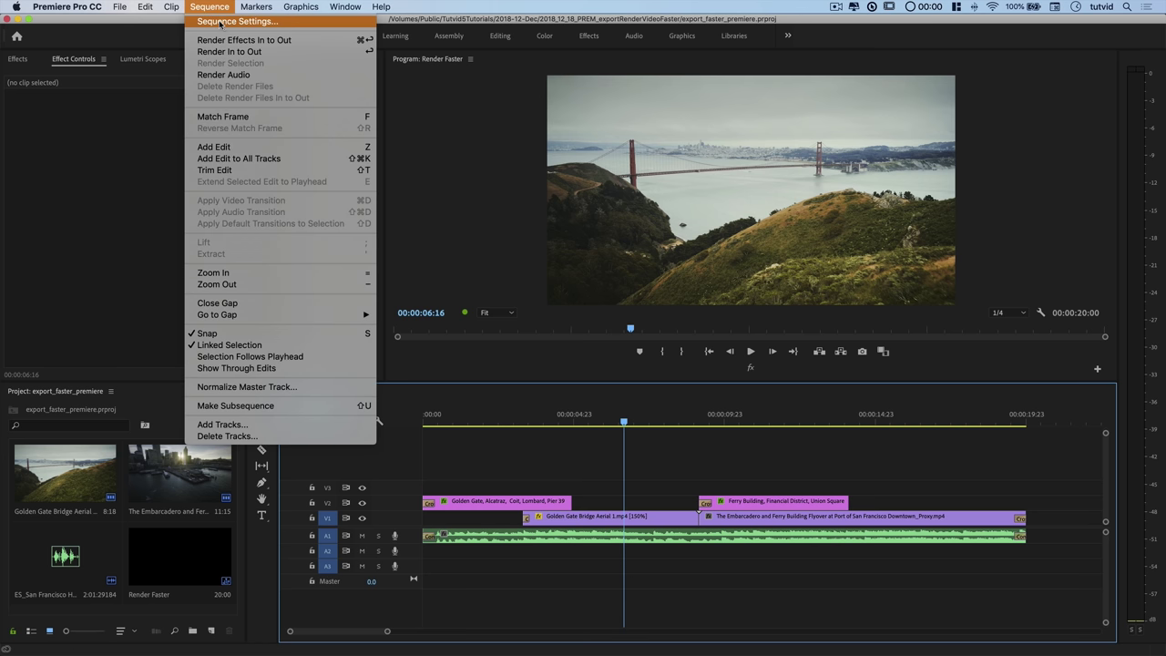
# - In Sequence Settings, set the Editing Mode to Custom
pyautogui.click(219, 22)
pyautogui.moveTo(651, 127); pyautogui.dragTo(527, 124)
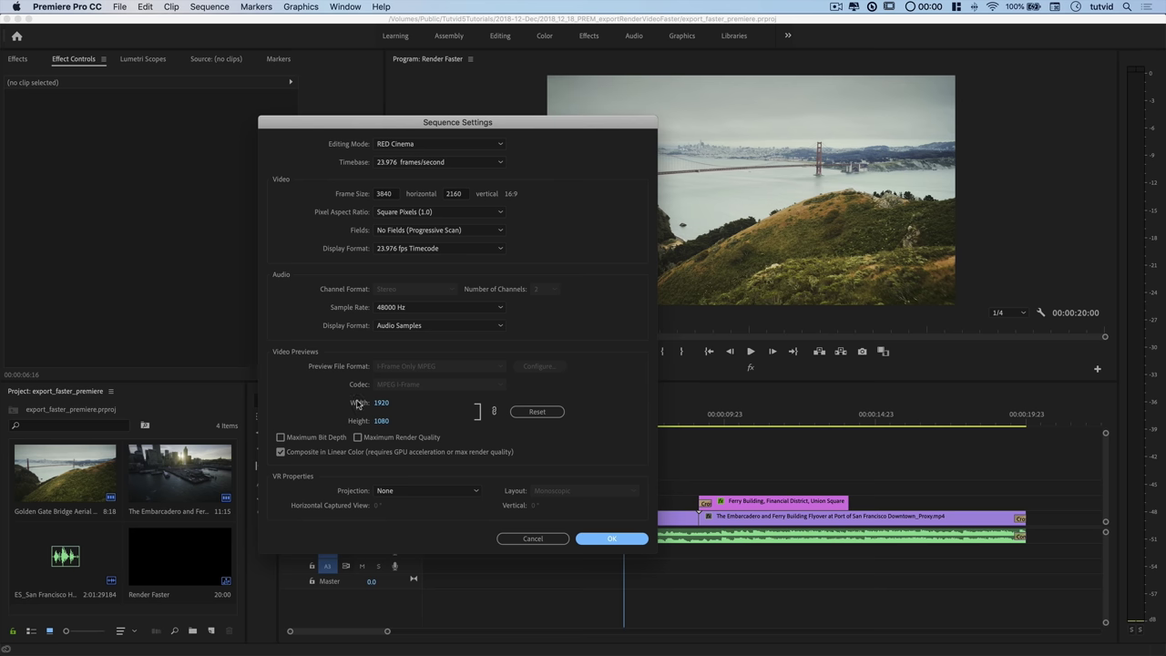
pyautogui.click(445, 146)
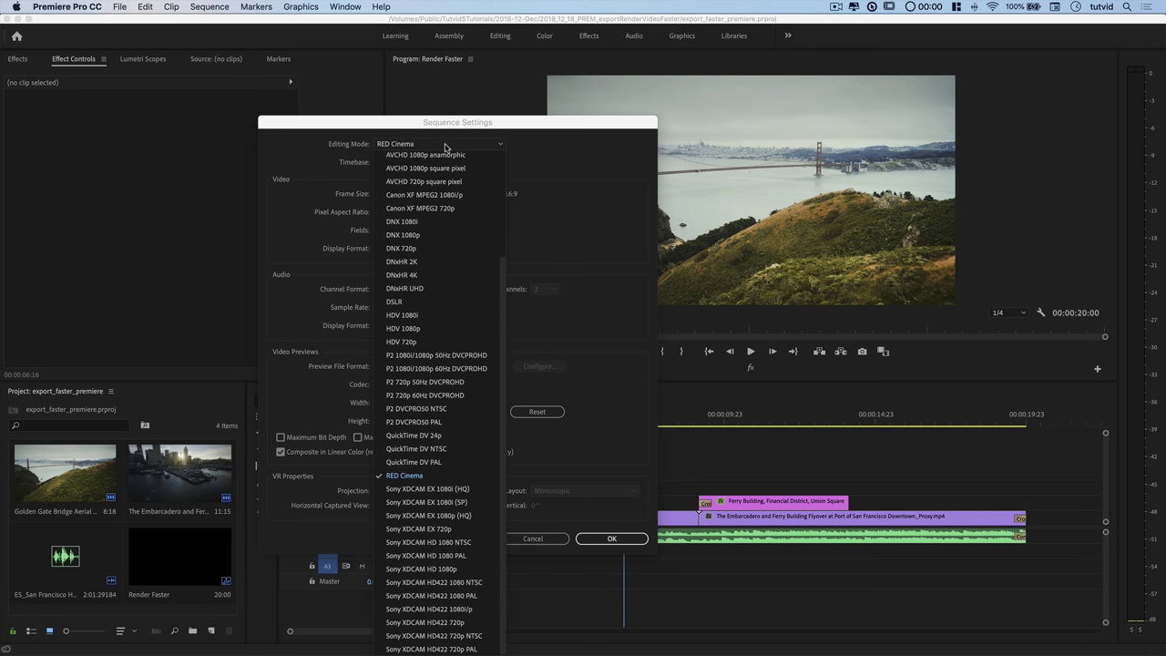
pyautogui.click(415, 289)
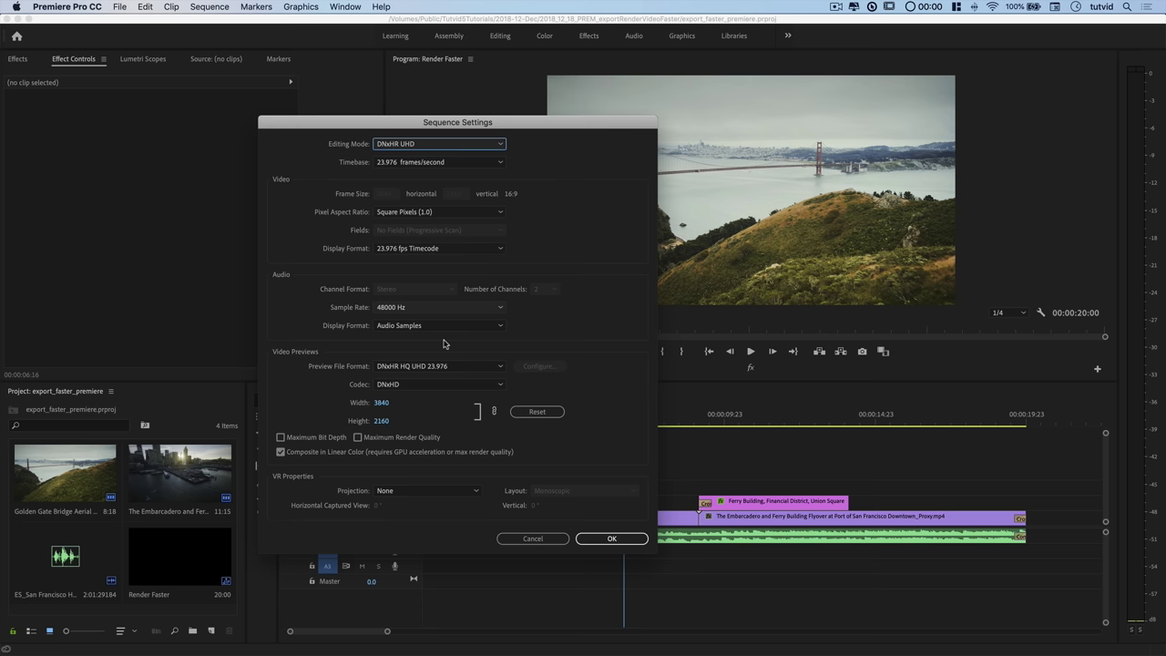
pyautogui.click(423, 146)
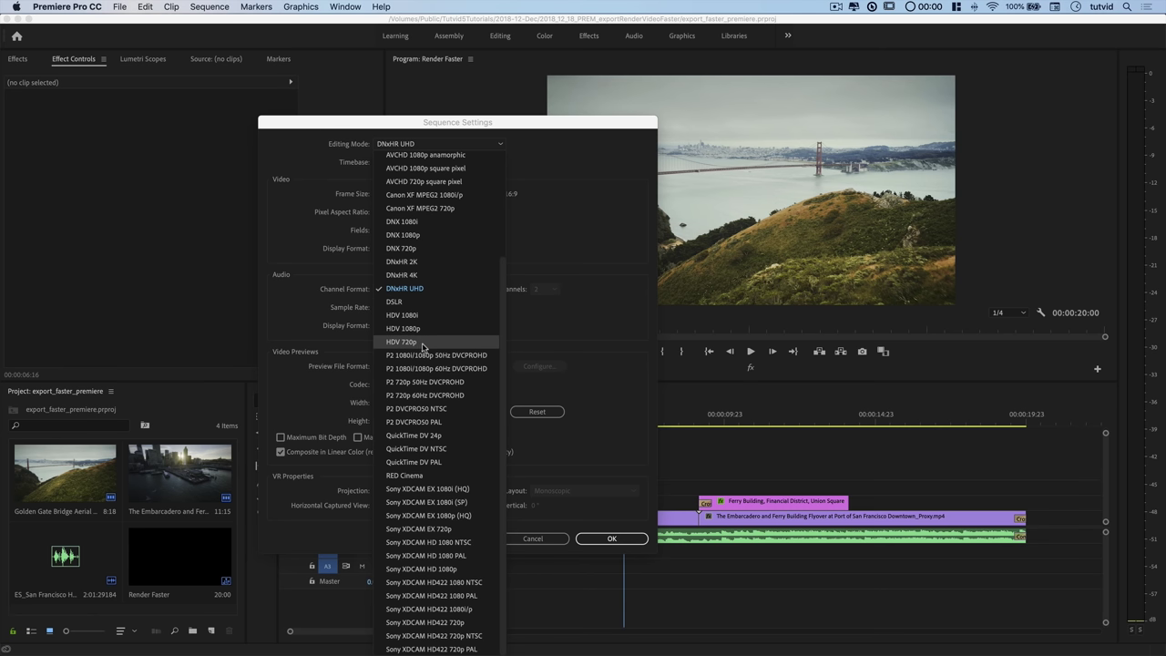
pyautogui.scroll(5, 434, 196)
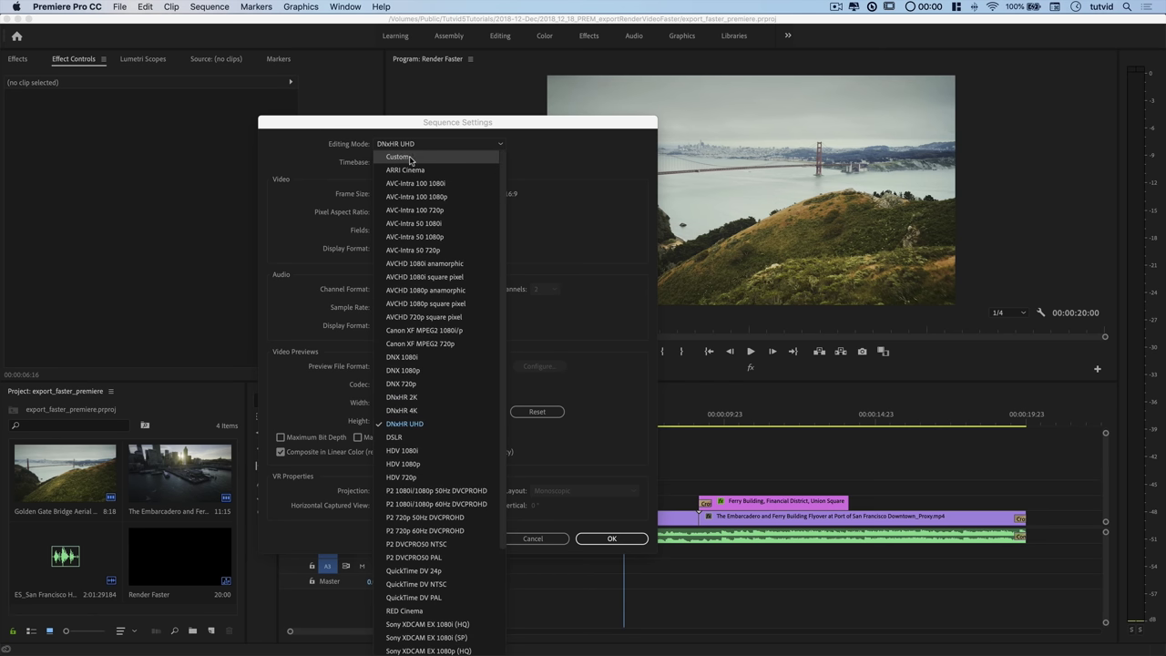
pyautogui.click(411, 160)
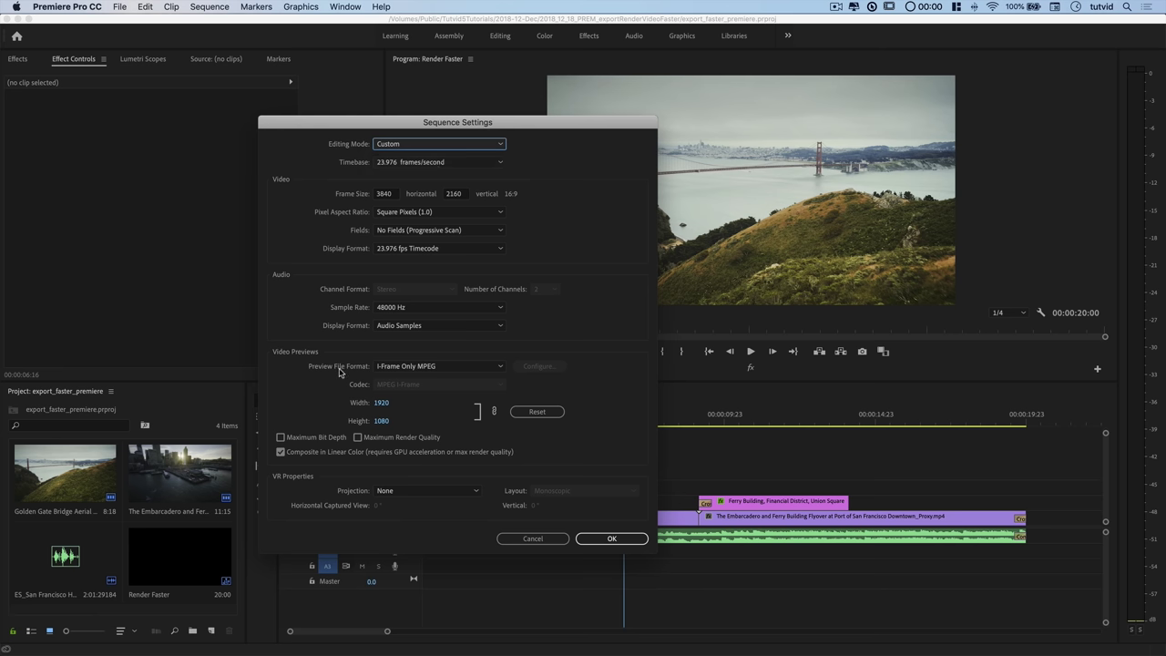
# - Make previews QuickTime Apple ProRes 422 (HQ) at 3840x2160, apply, and delete old previews
pyautogui.click(398, 368)
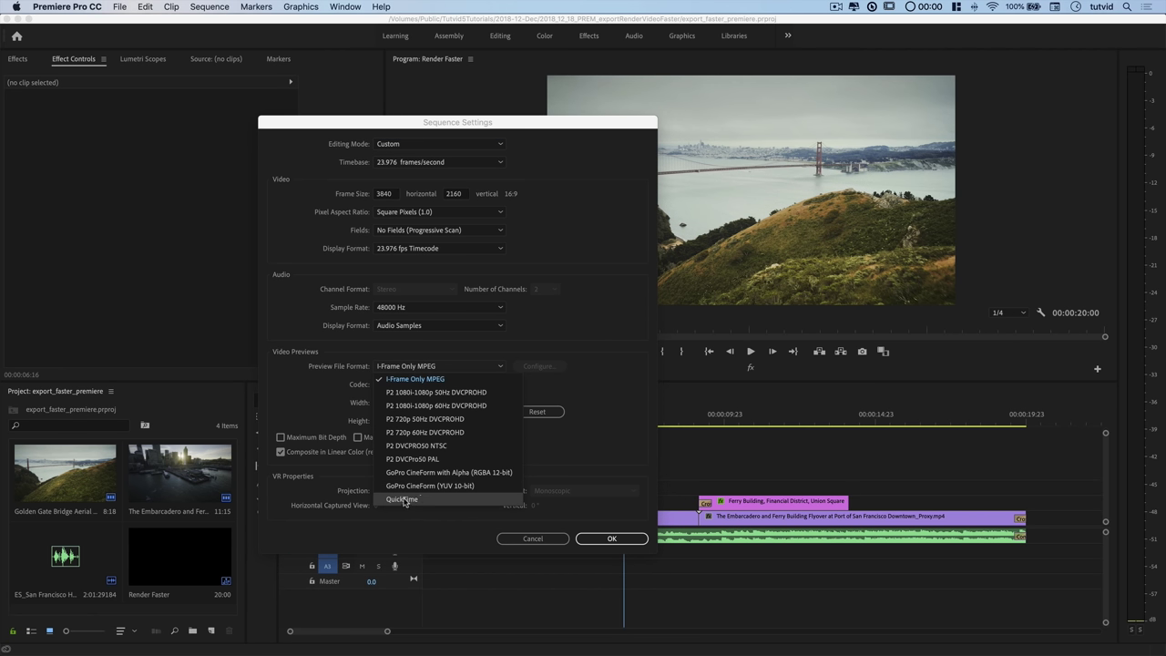
pyautogui.click(440, 501)
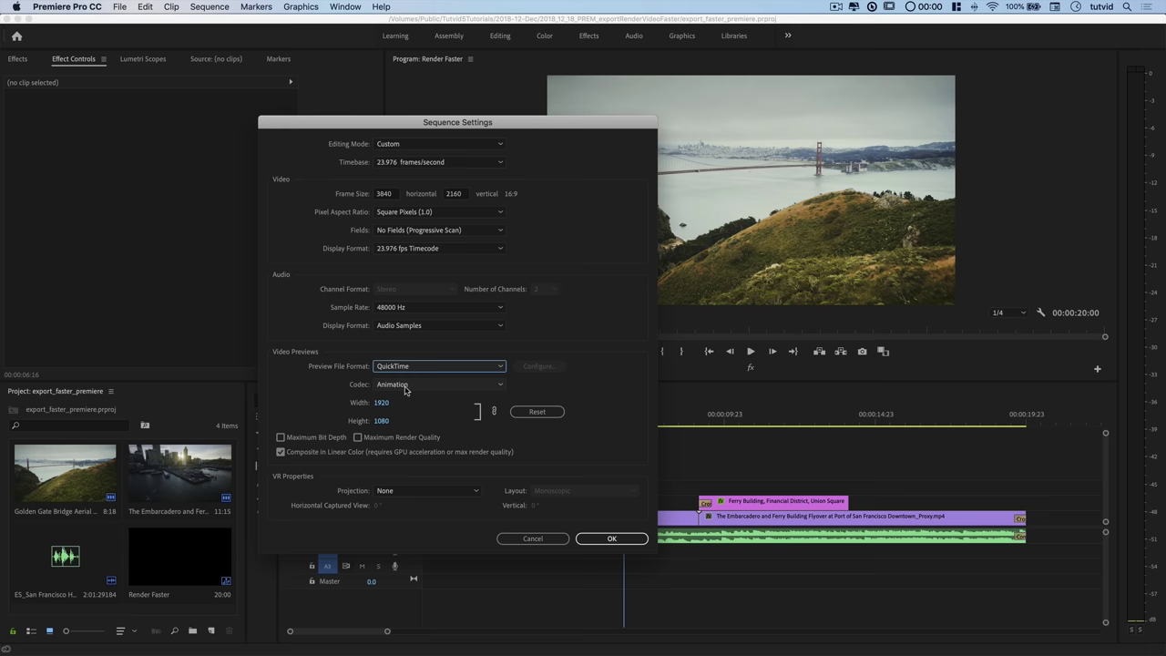
pyautogui.click(406, 385)
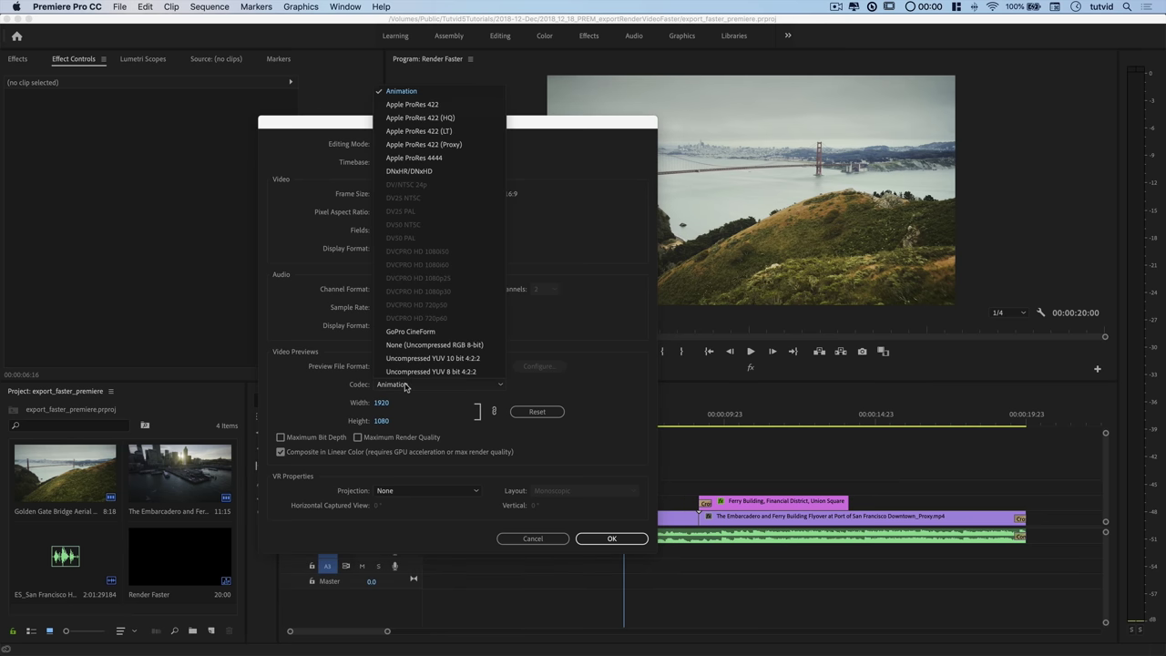
pyautogui.click(437, 119)
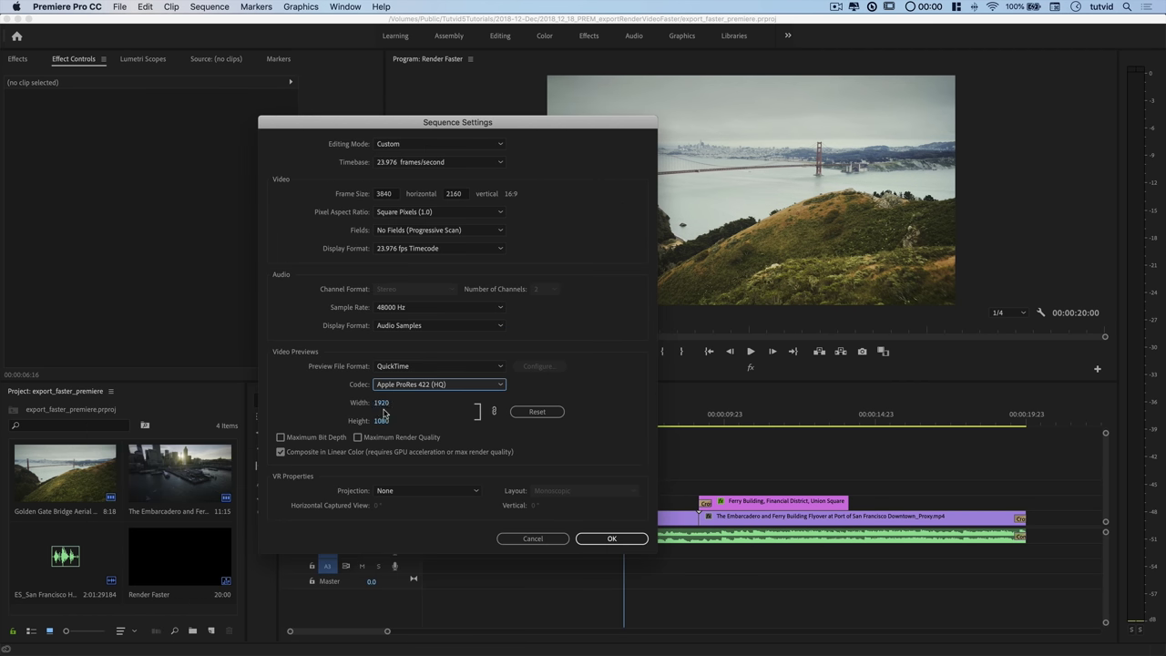
pyautogui.click(537, 412)
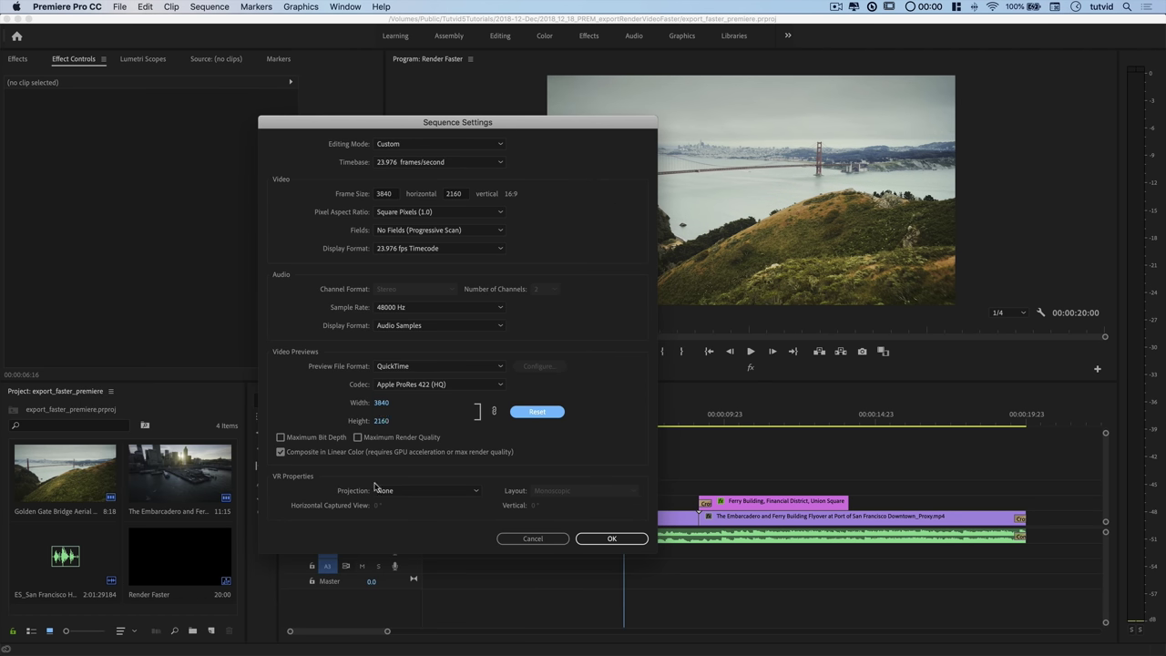
pyautogui.click(617, 541)
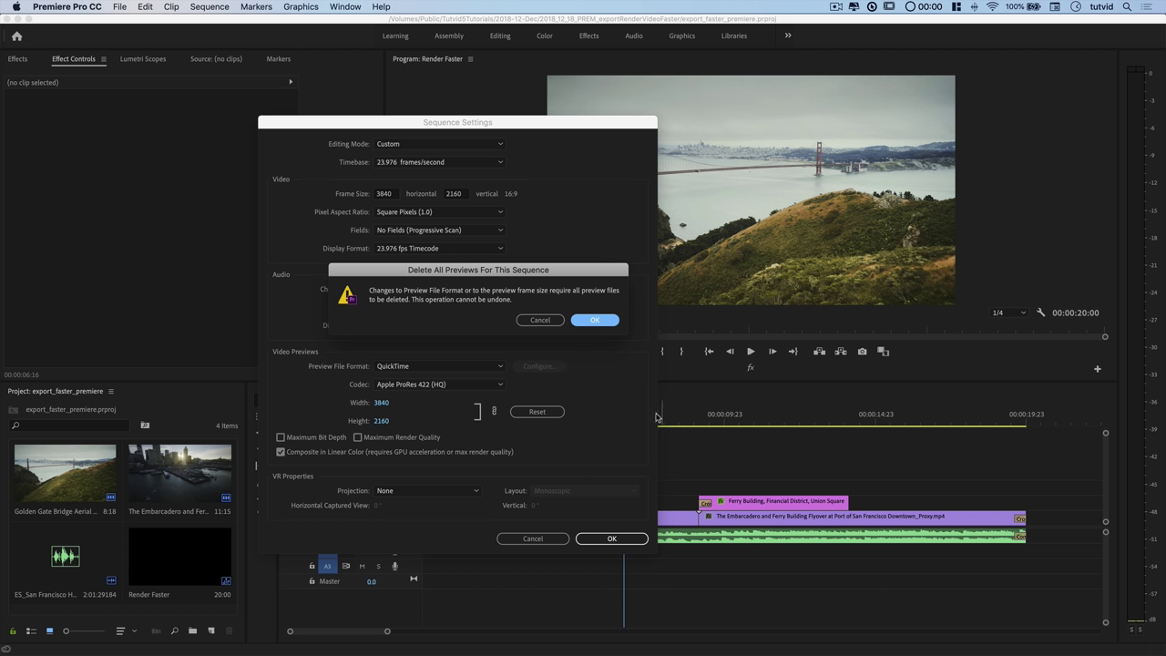
pyautogui.click(598, 322)
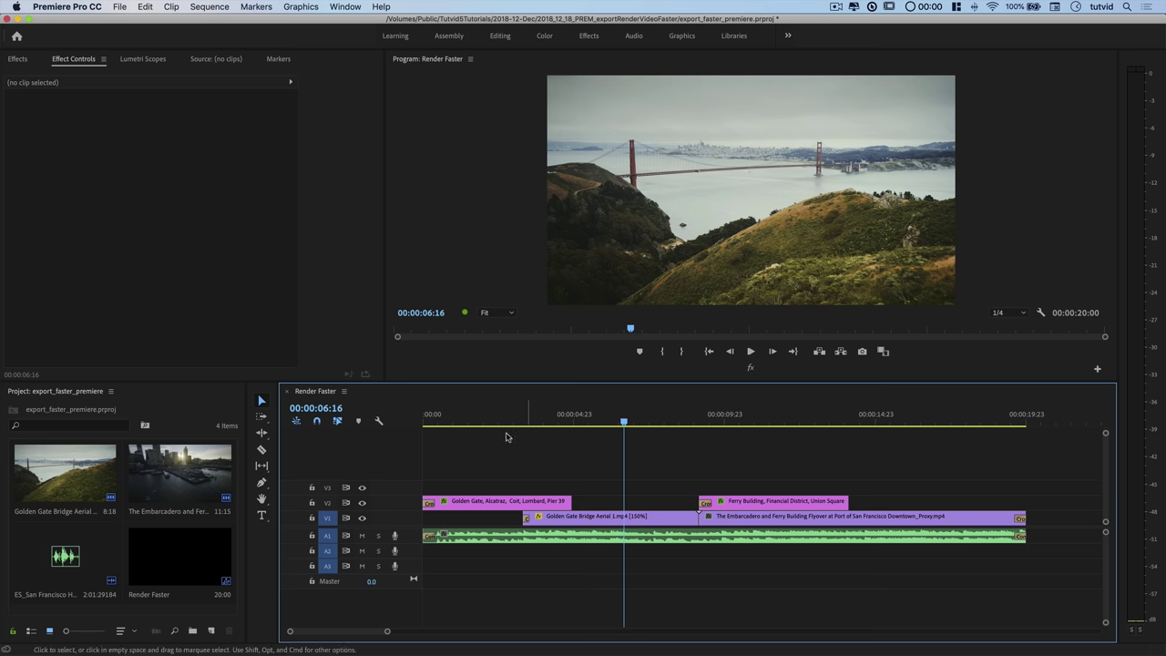
# - Move the playhead back to 00:00:00:00 at the sequence start
pyautogui.moveTo(443, 418); pyautogui.dragTo(410, 425)
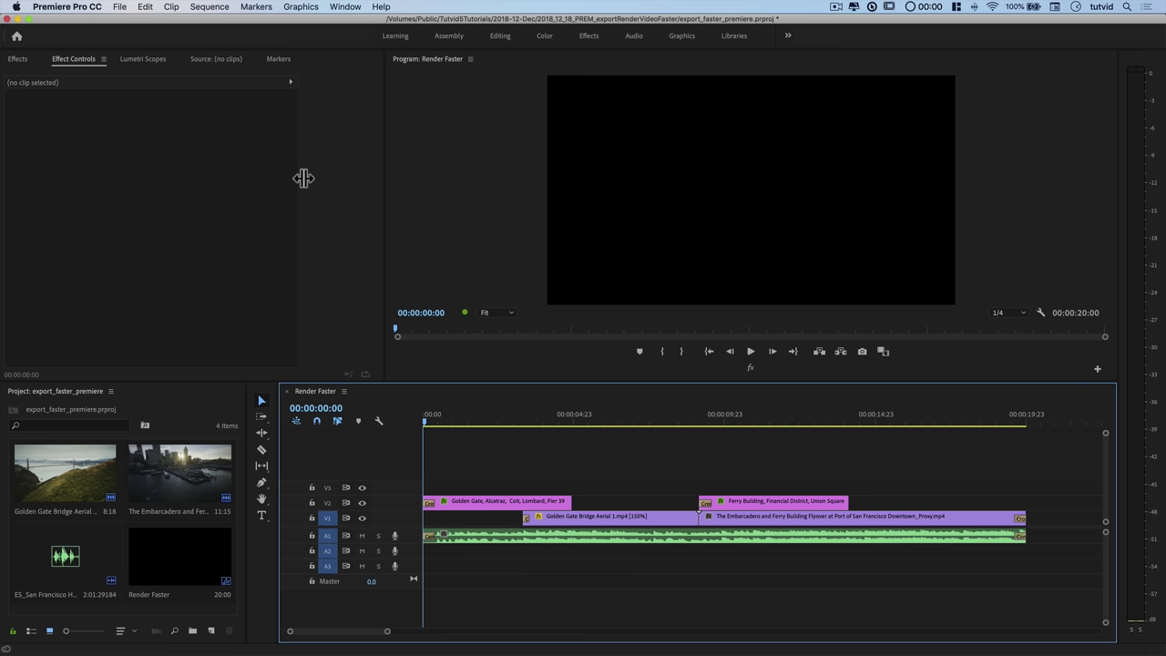
pyautogui.click(210, 7)
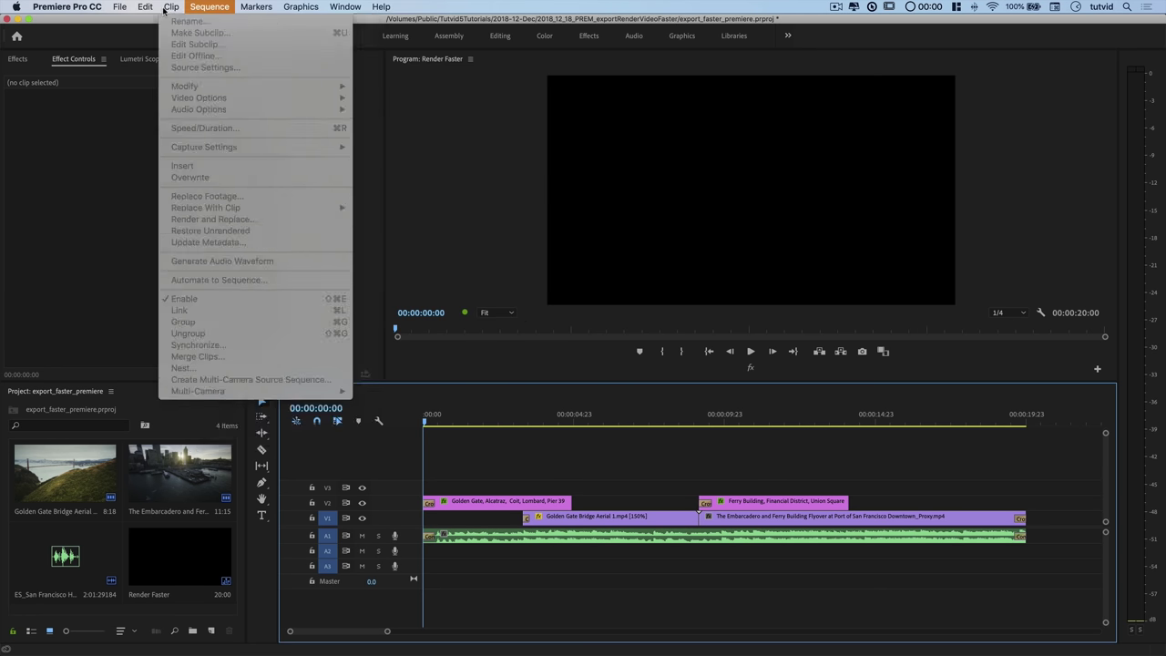
pyautogui.moveTo(110, 7)
pyautogui.moveTo(67, 6)
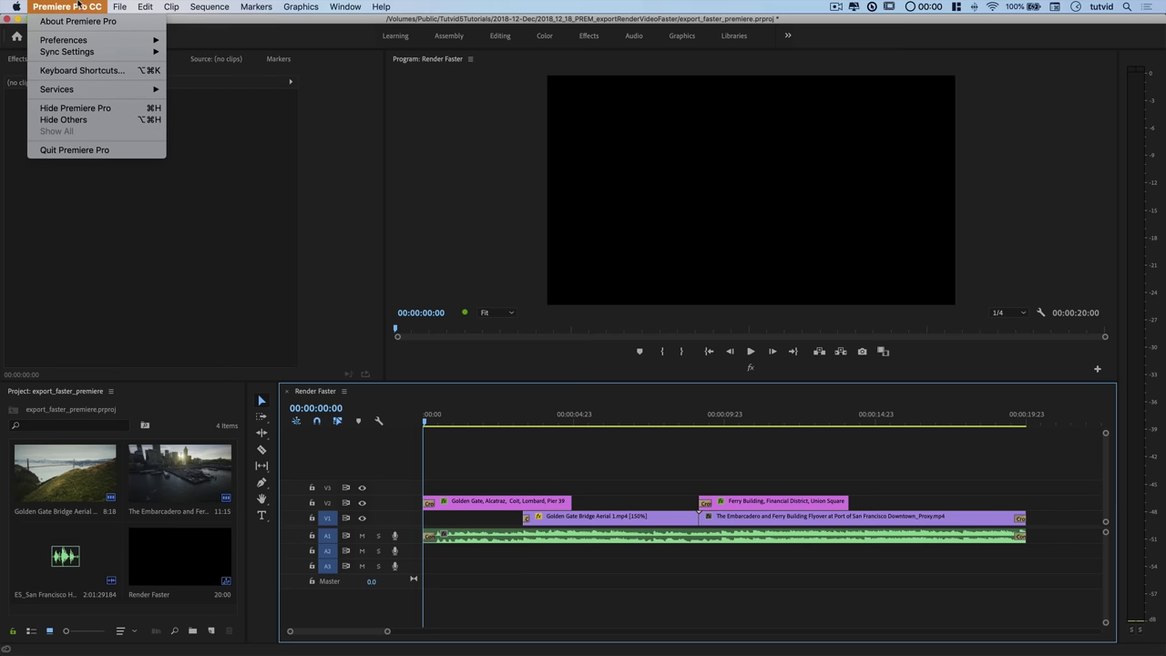
pyautogui.click(68, 71)
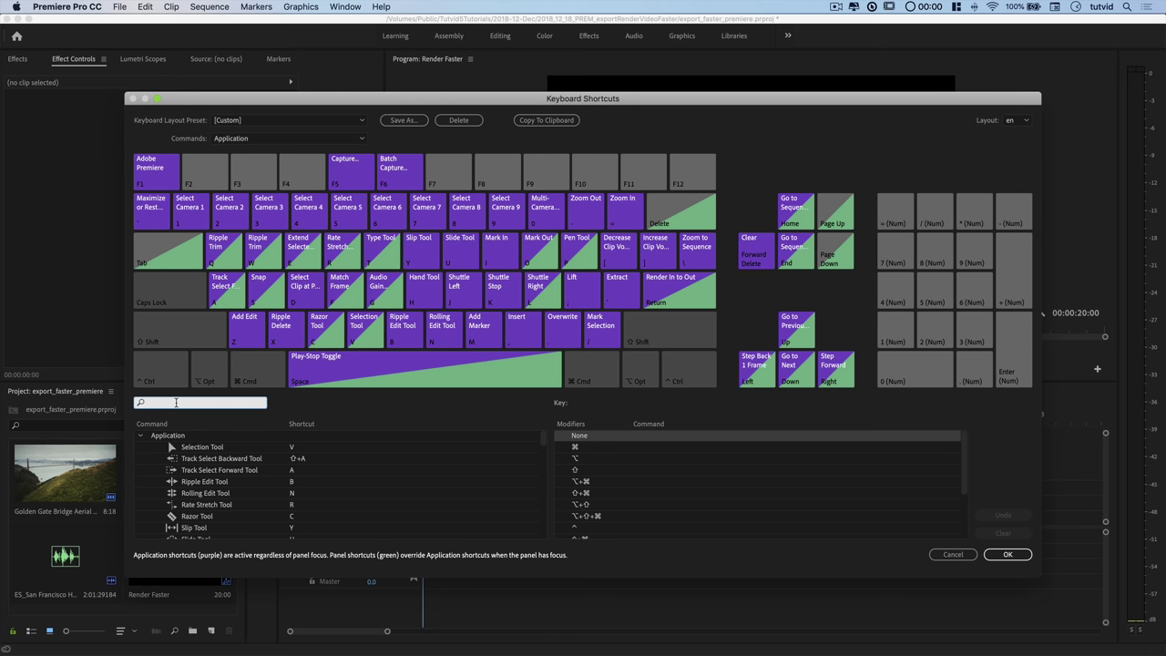
pyautogui.write('render')
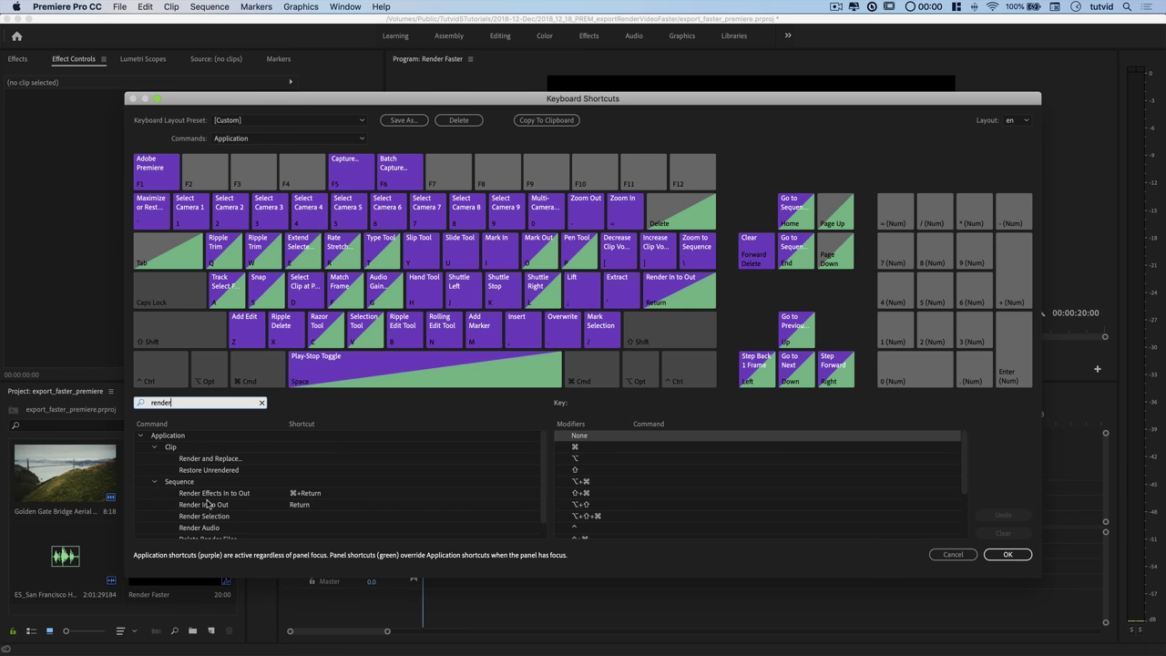
pyautogui.click(303, 508)
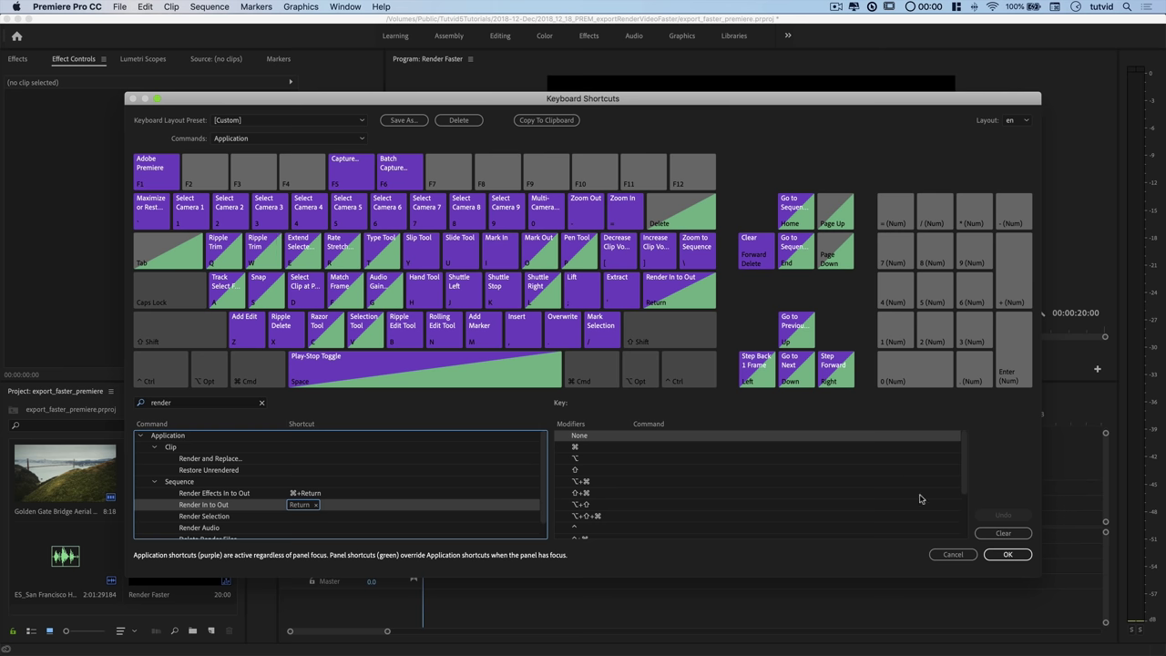
pyautogui.click(1008, 554)
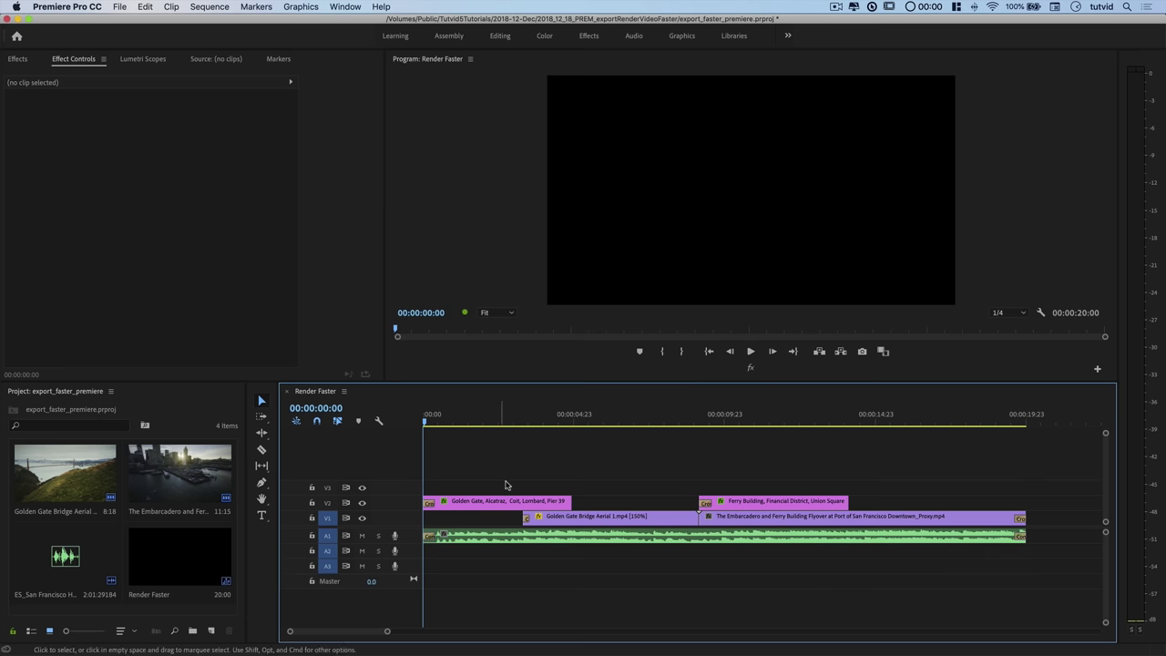
# - Render the sequence's video previews, cancelling the first pass and restarting it
pyautogui.press('Return')
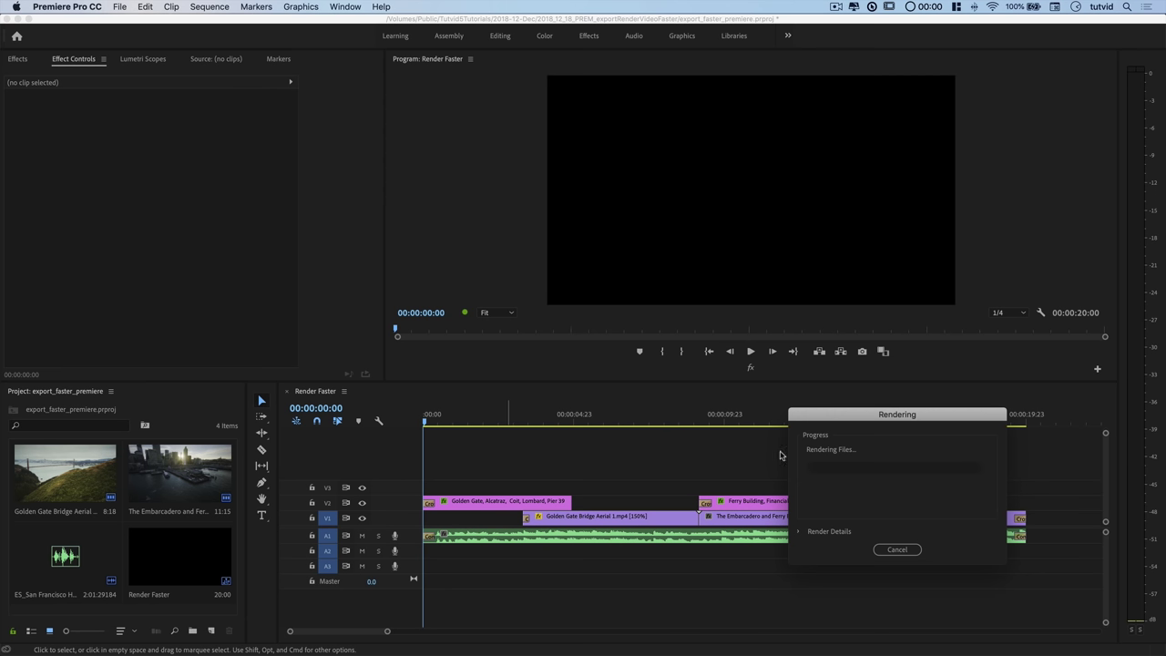
pyautogui.moveTo(887, 417); pyautogui.dragTo(704, 341)
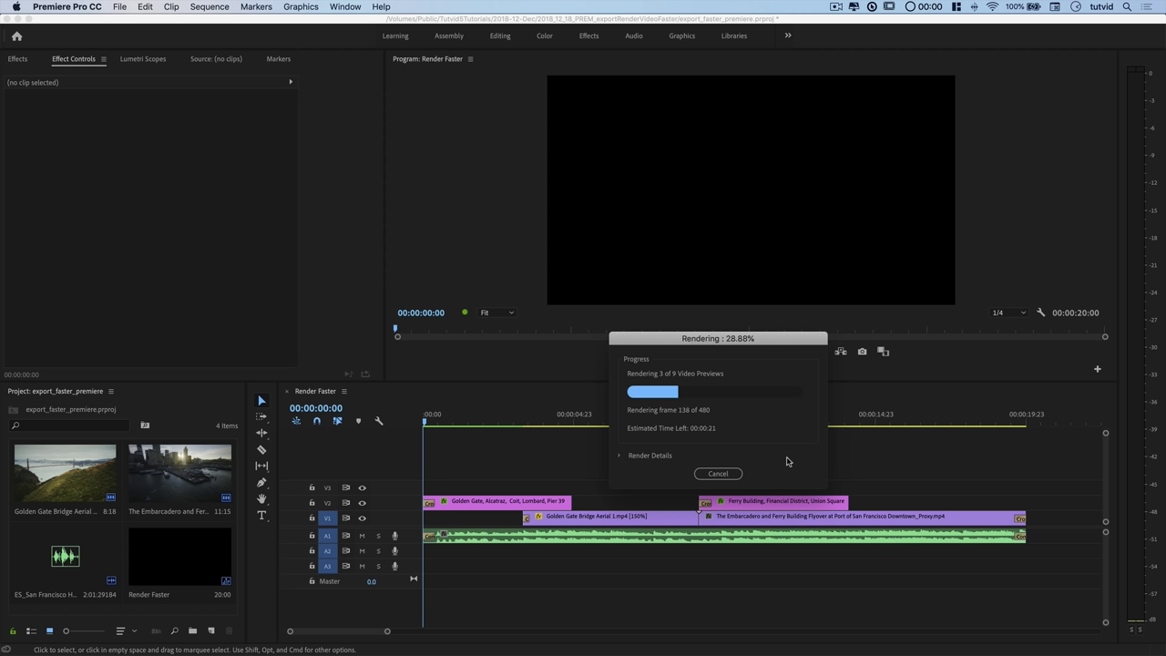
pyautogui.click(718, 472)
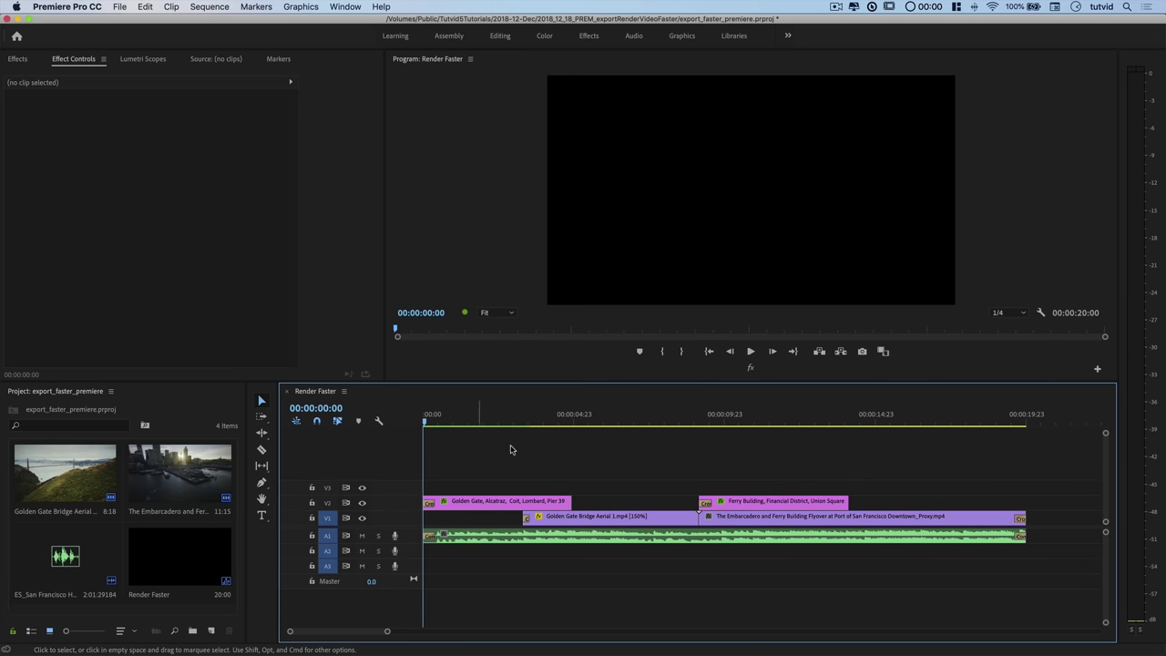
pyautogui.press('Return')
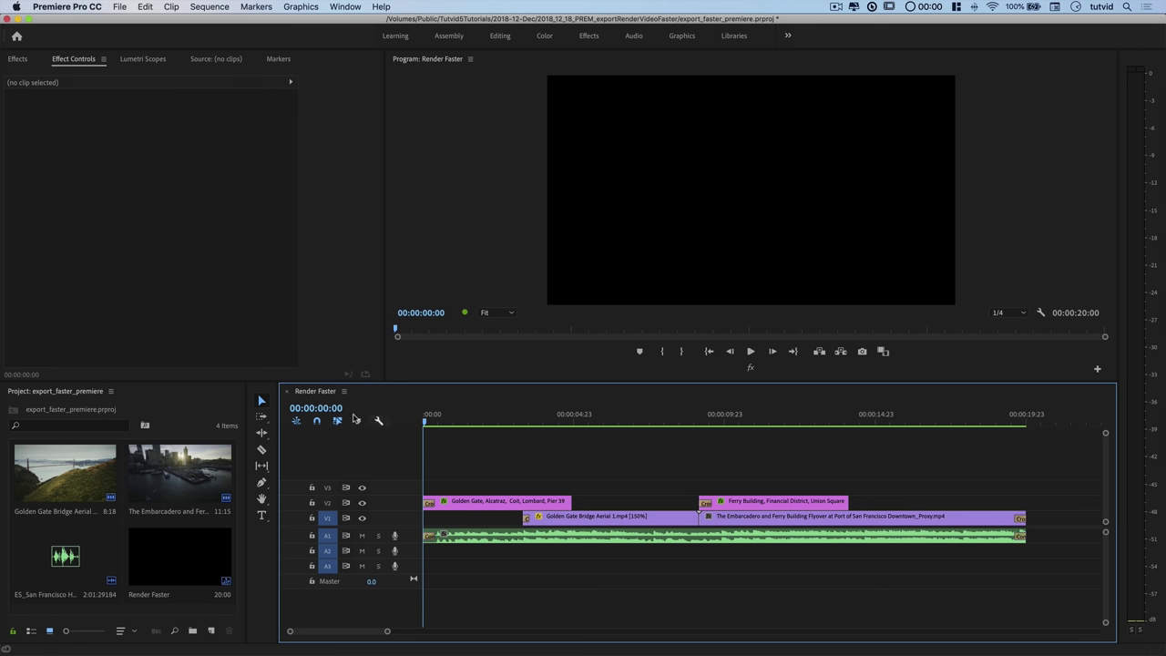
# - Open Export Settings with Match Sequence Settings and Use Previews turned on
pyautogui.click(119, 7)
pyautogui.moveTo(190, 334)
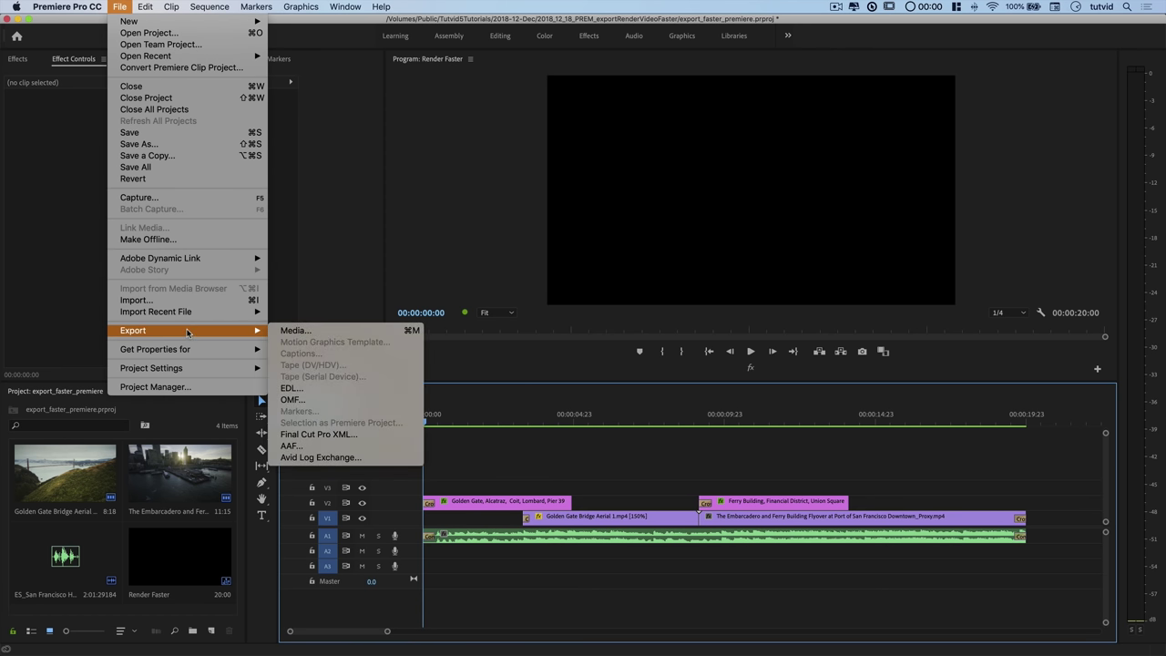
pyautogui.click(398, 333)
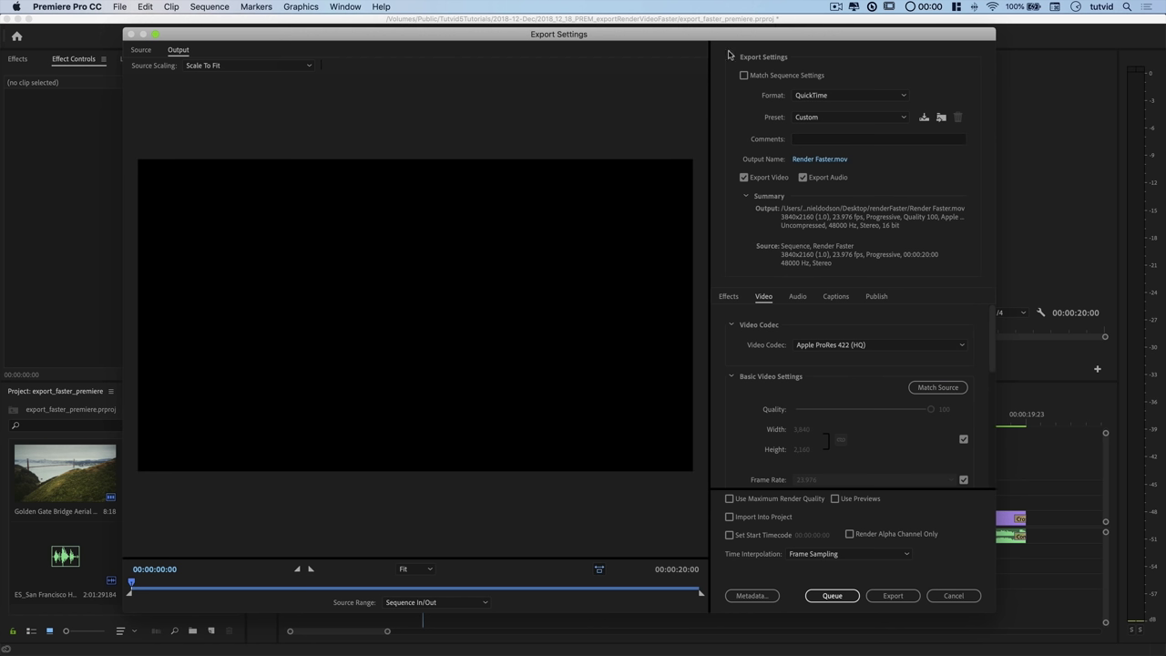
pyautogui.moveTo(750, 40); pyautogui.dragTo(694, 33)
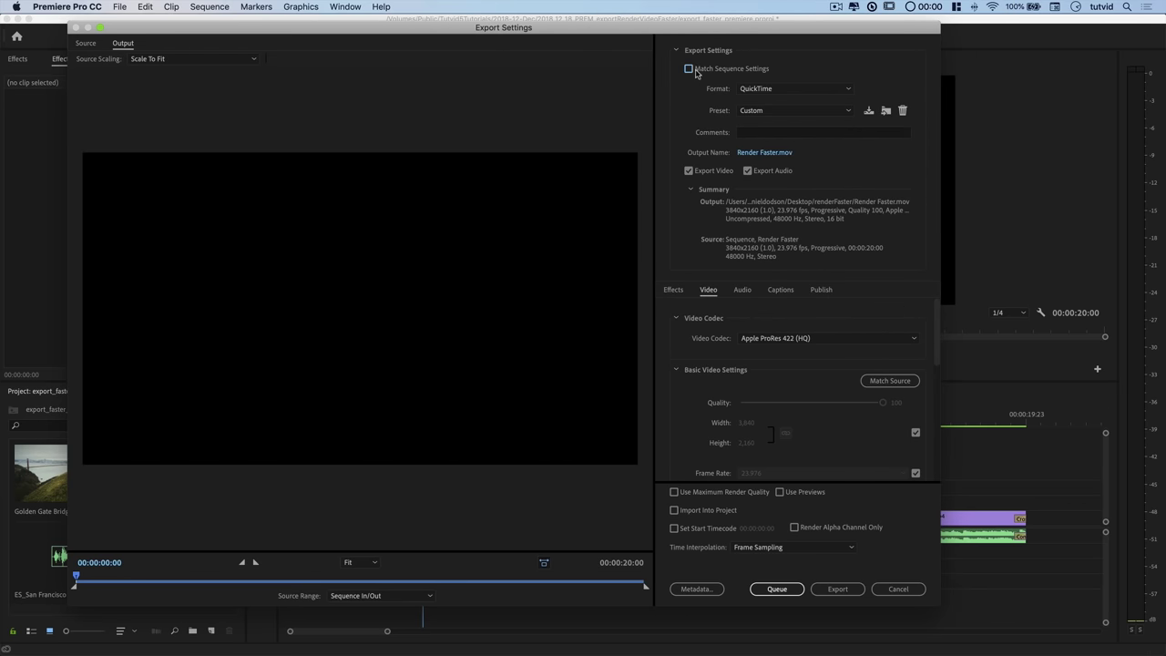
pyautogui.click(697, 70)
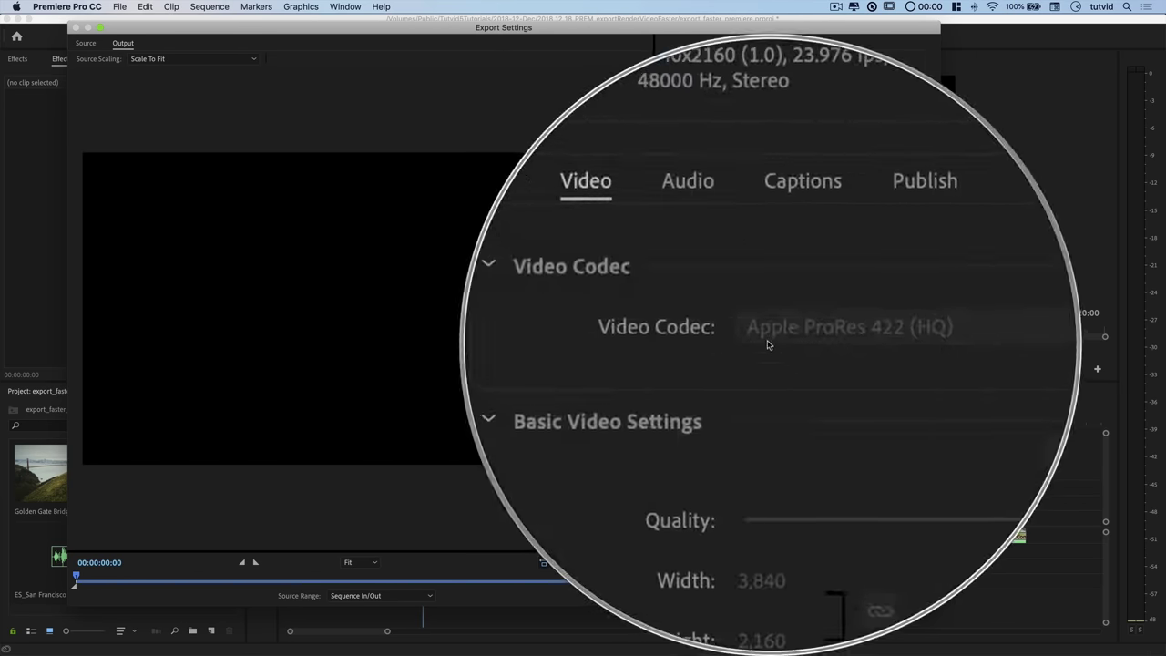
pyautogui.scroll(-3, 764, 443)
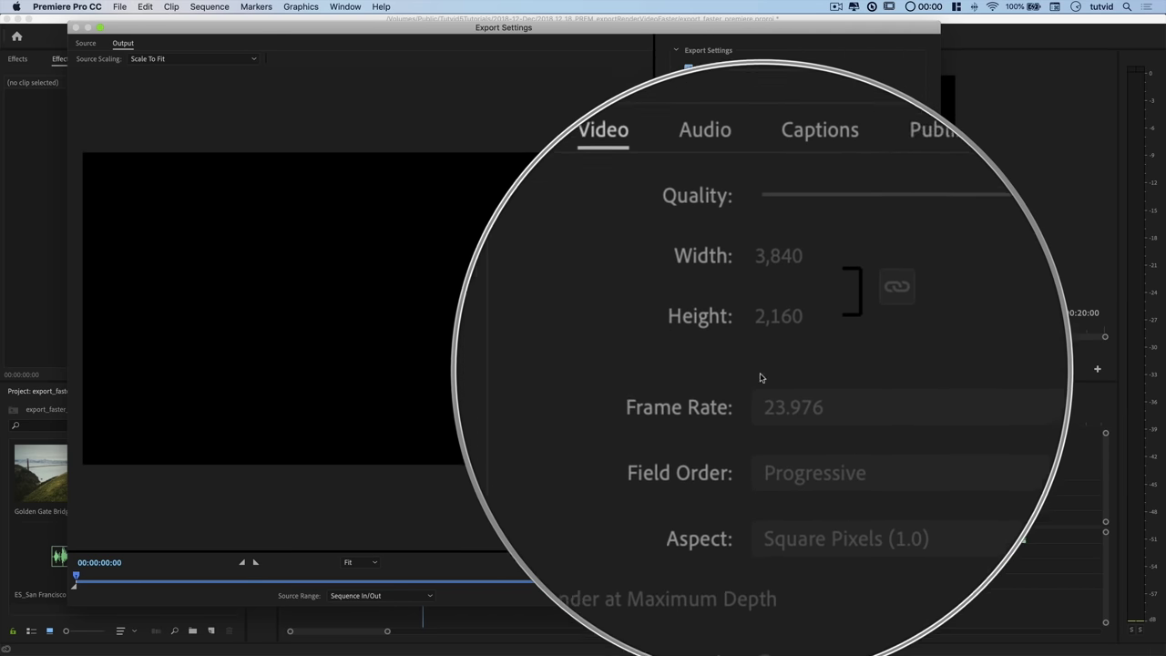
pyautogui.scroll(-10, 746, 382)
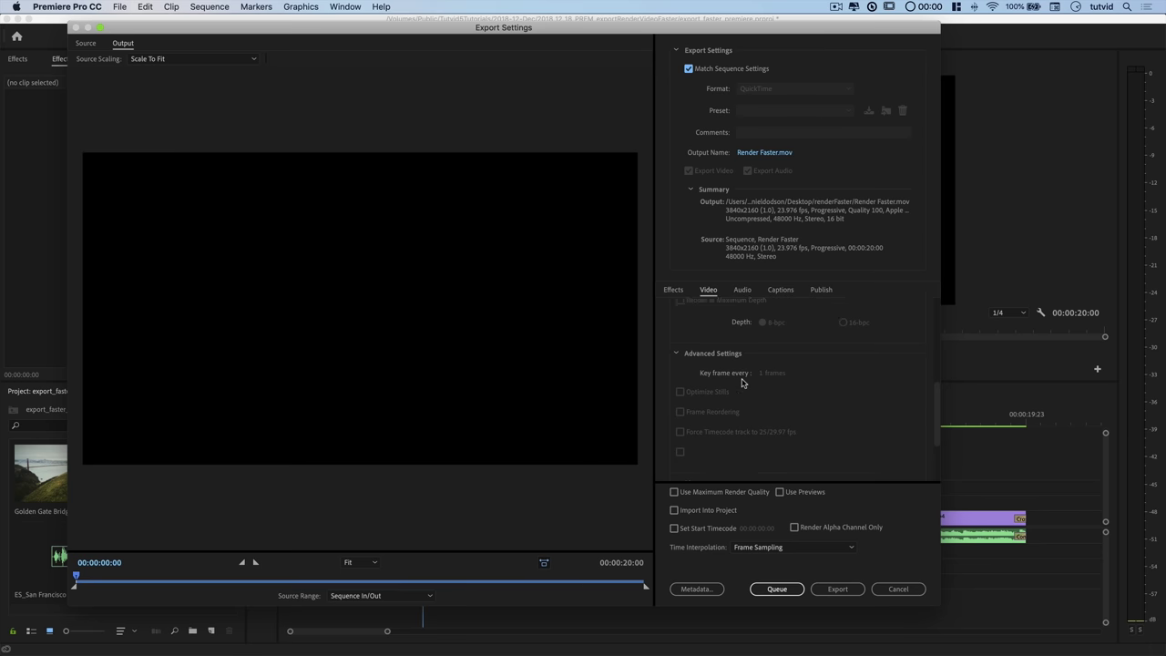
pyautogui.scroll(-1, 742, 384)
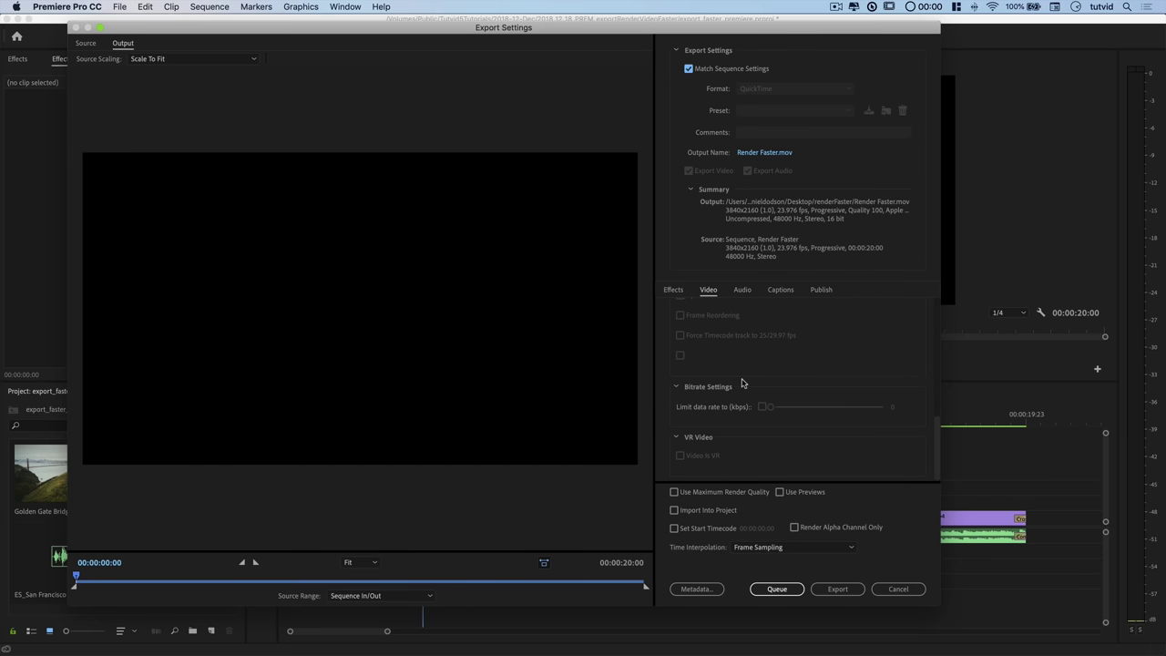
pyautogui.scroll(10, 742, 384)
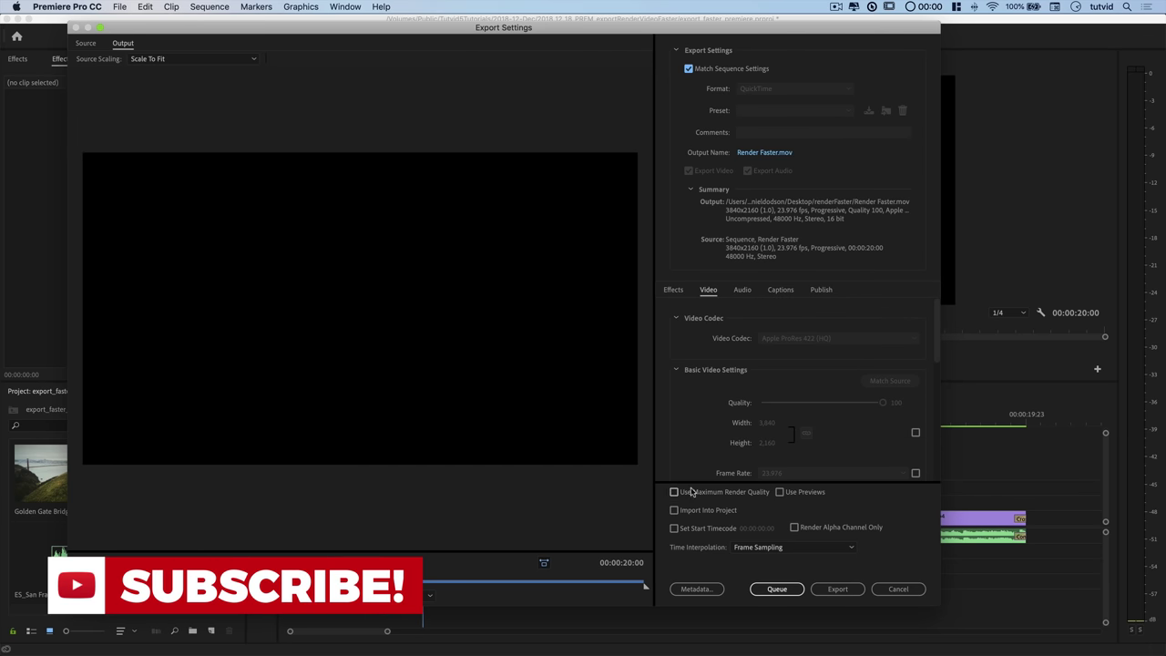
pyautogui.click(780, 493)
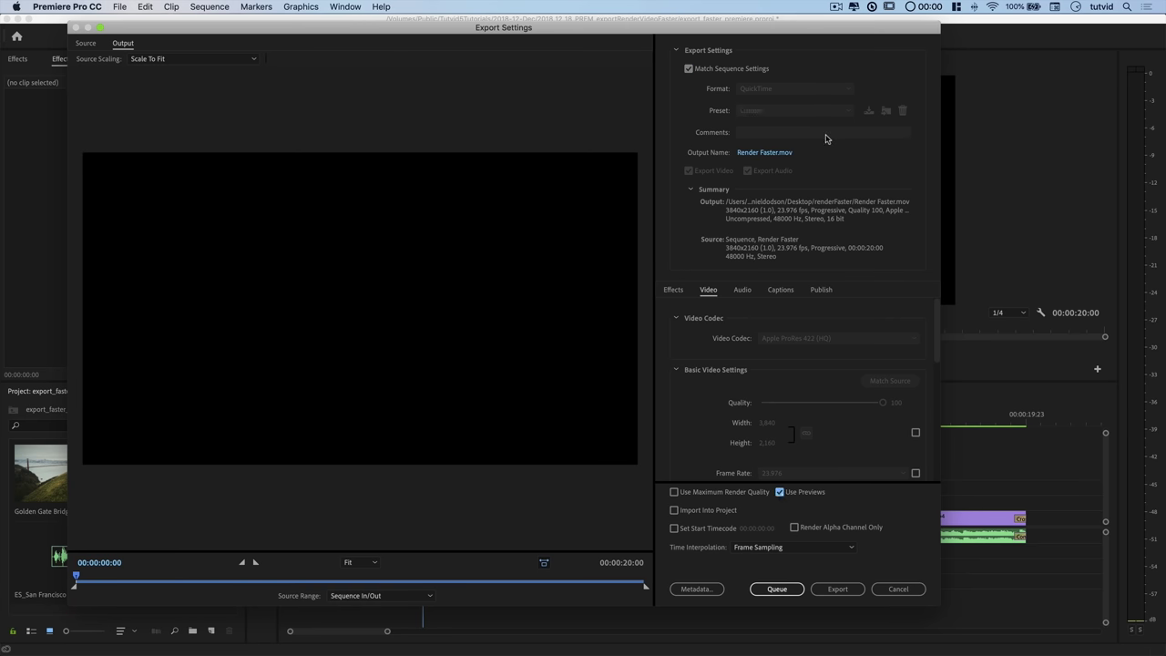
# - Name the output render_after.mov and export it
pyautogui.click(768, 156)
pyautogui.write('render_afte')
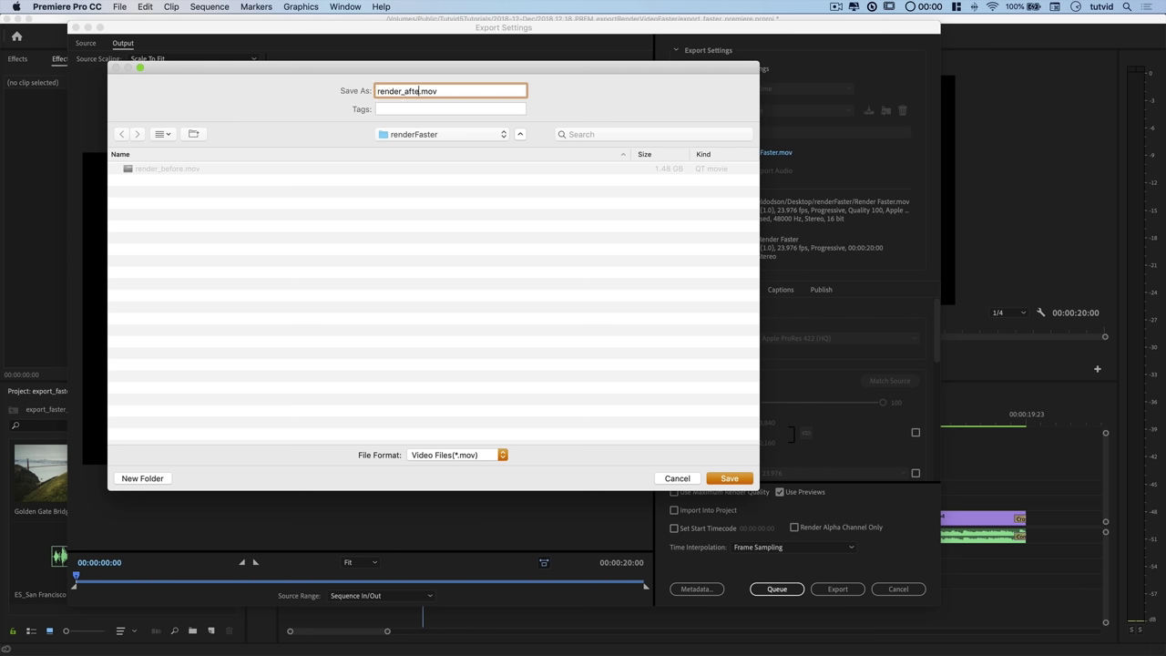
pyautogui.write('r')
pyautogui.click(729, 478)
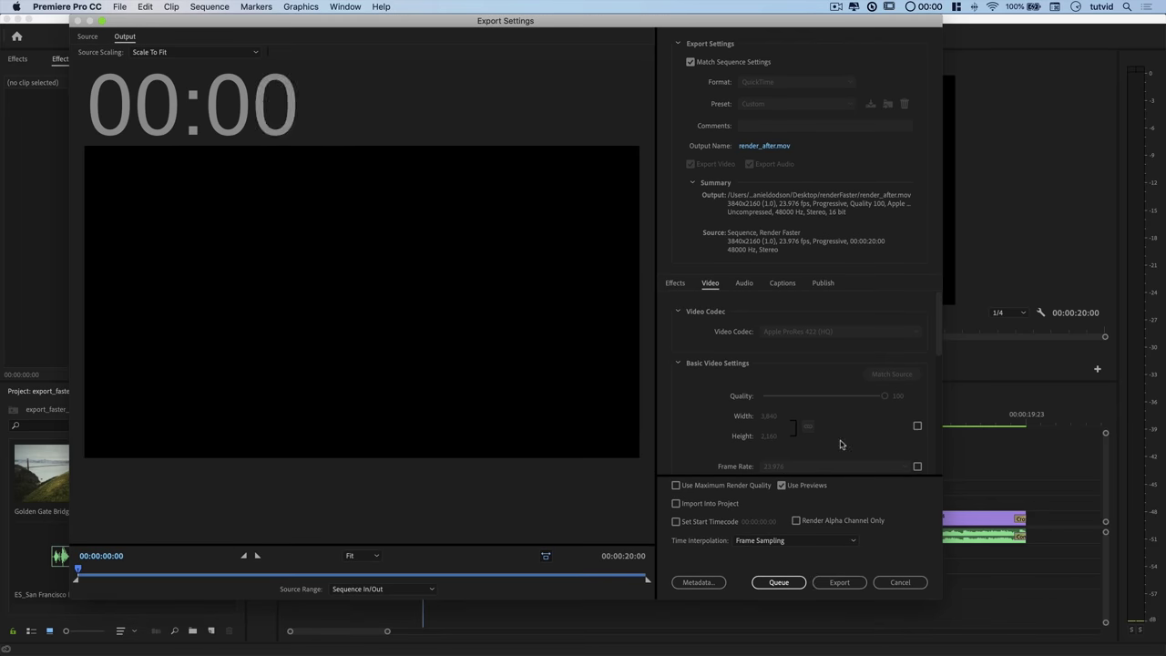
pyautogui.click(839, 582)
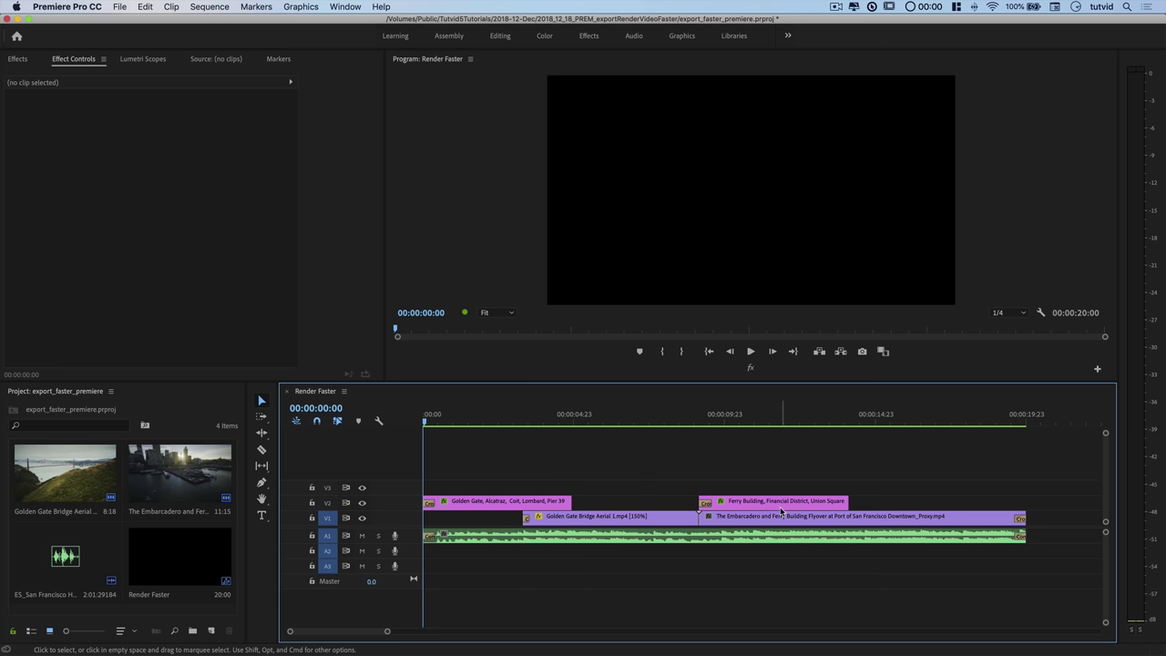
# - Delete the extra S so the V2 title reads SAN FRANCISCO
pyautogui.click(487, 501)
pyautogui.click(486, 422)
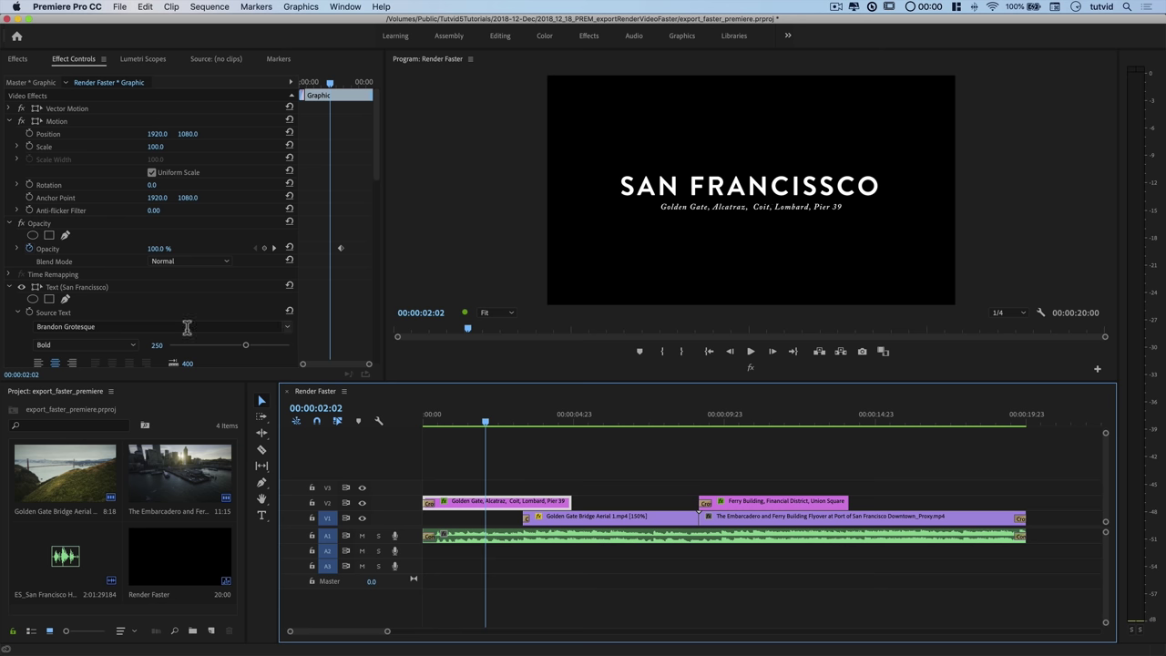
pyautogui.click(262, 515)
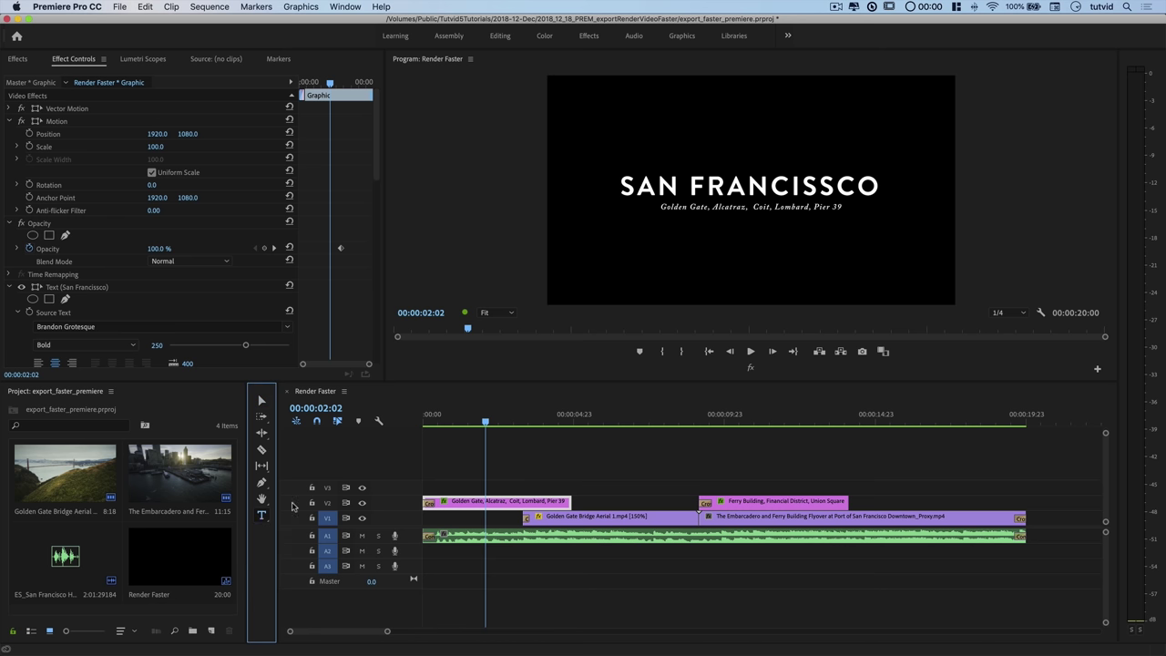
pyautogui.click(822, 193)
pyautogui.press('BackSpace')
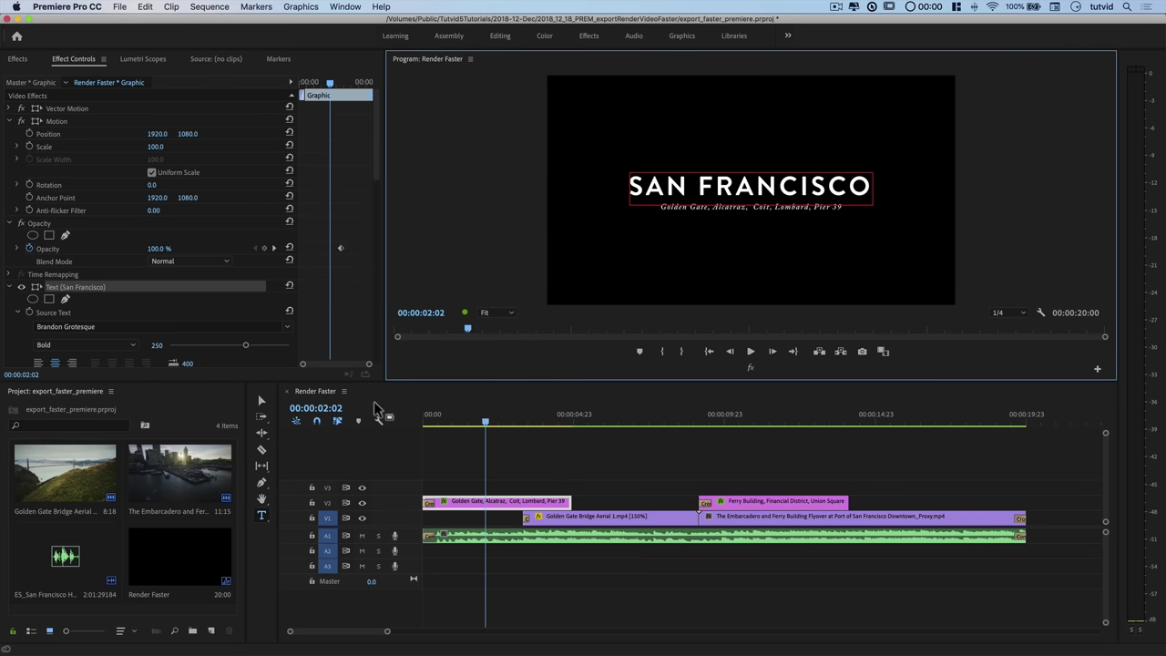
pyautogui.click(262, 400)
pyautogui.click(617, 447)
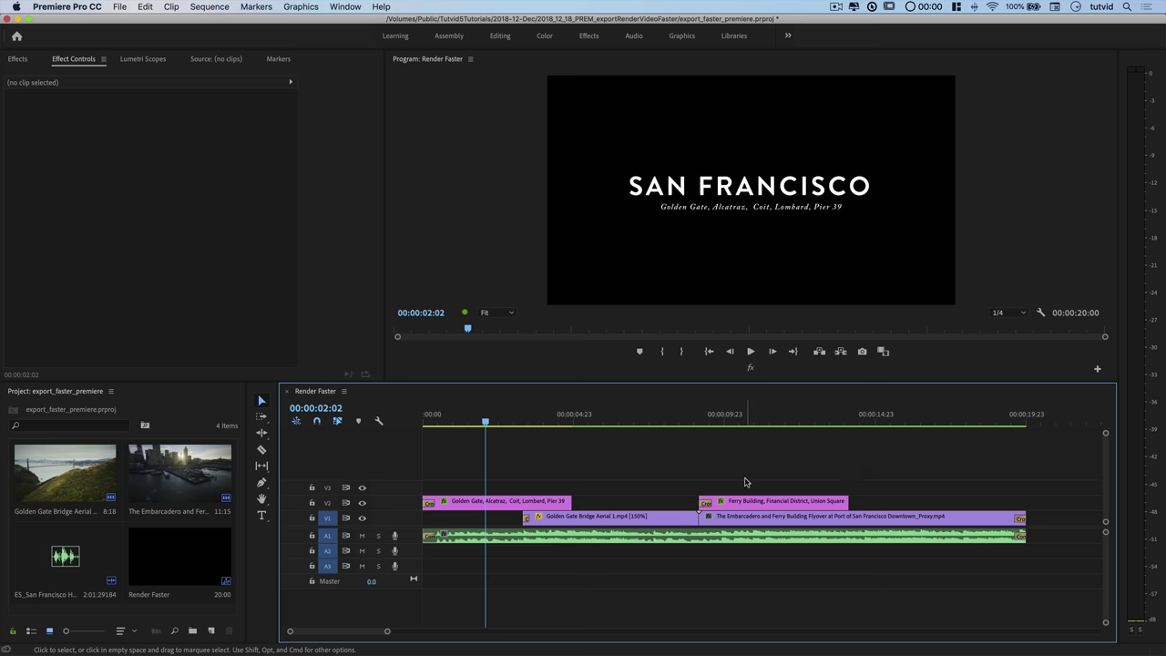
pyautogui.moveTo(618, 424); pyautogui.dragTo(325, 412)
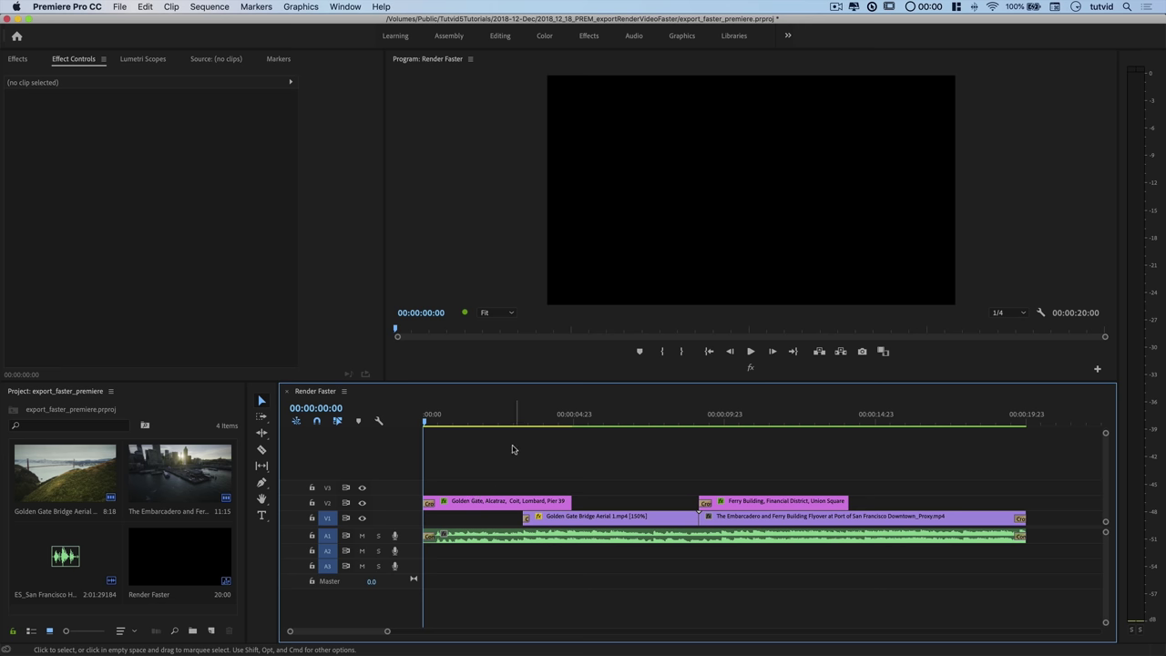
pyautogui.press('space')
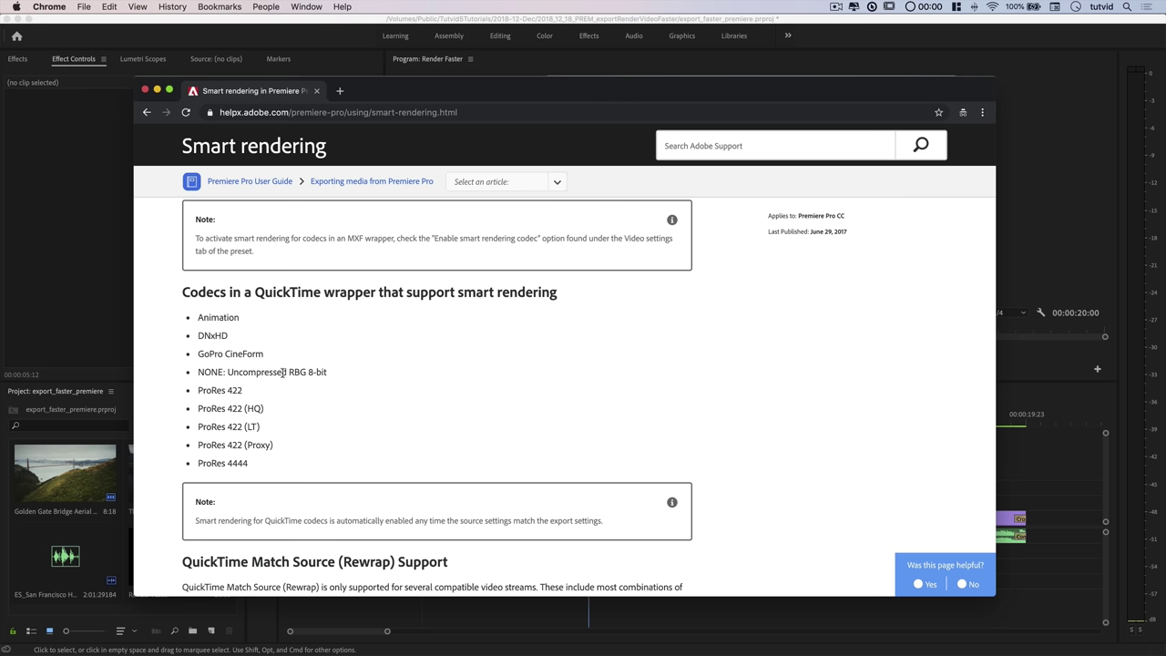
pyautogui.scroll(-1, 326, 386)
pyautogui.scroll(3, 325, 387)
pyautogui.scroll(4, 326, 388)
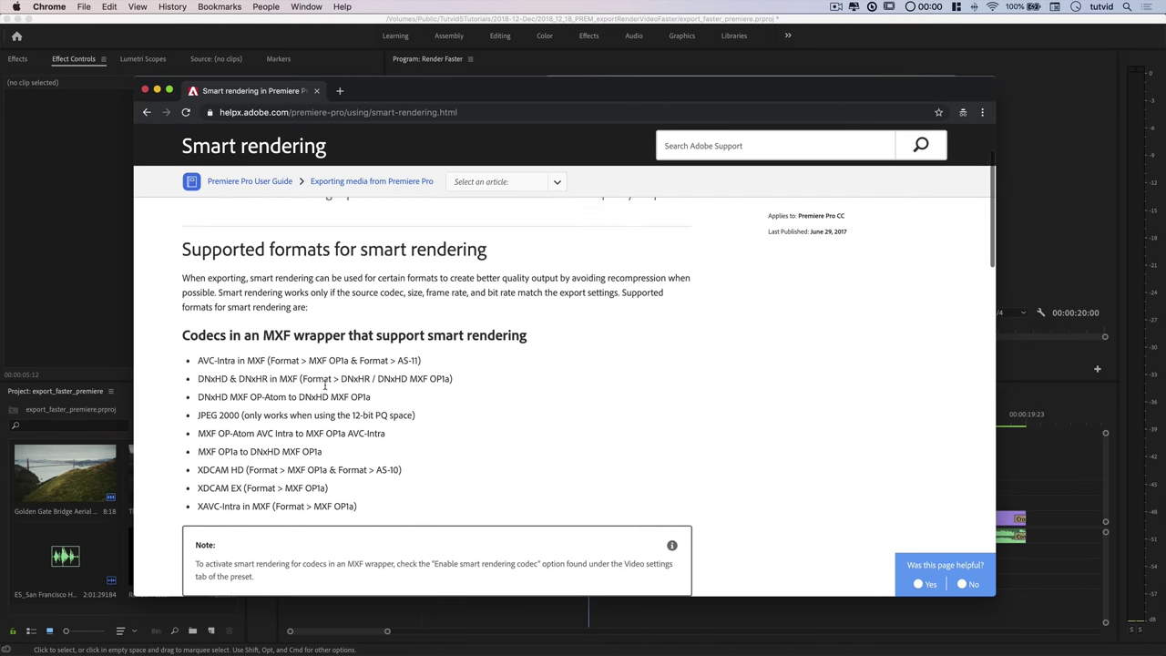
pyautogui.scroll(-2, 325, 387)
pyautogui.scroll(-1, 326, 386)
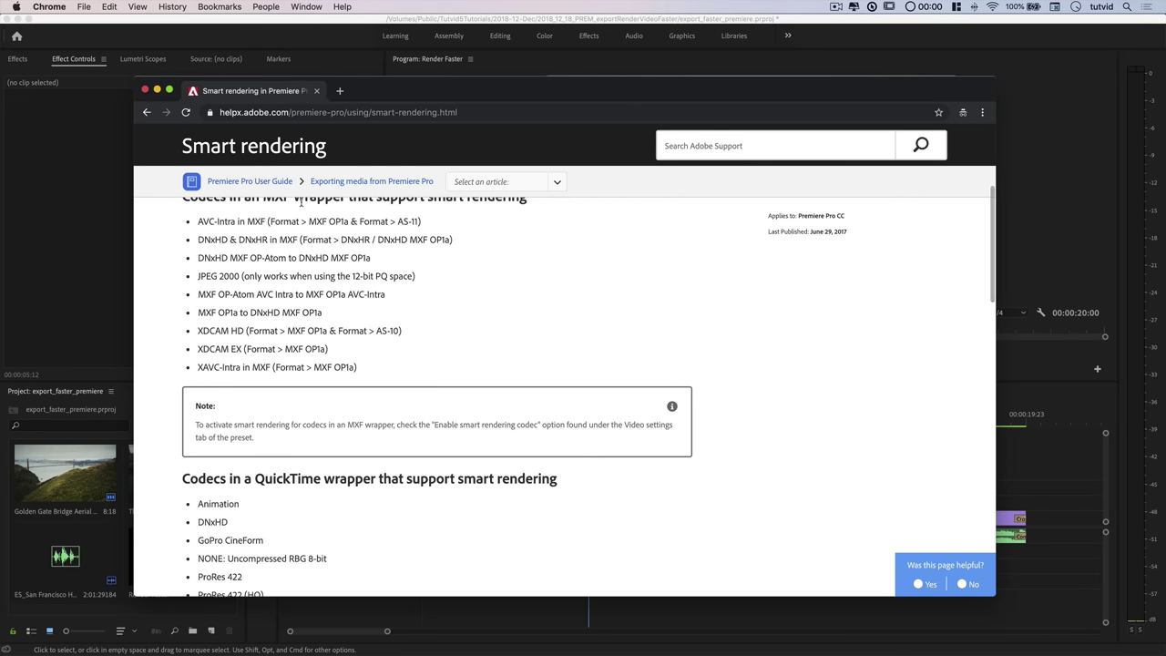
pyautogui.scroll(-5, 304, 459)
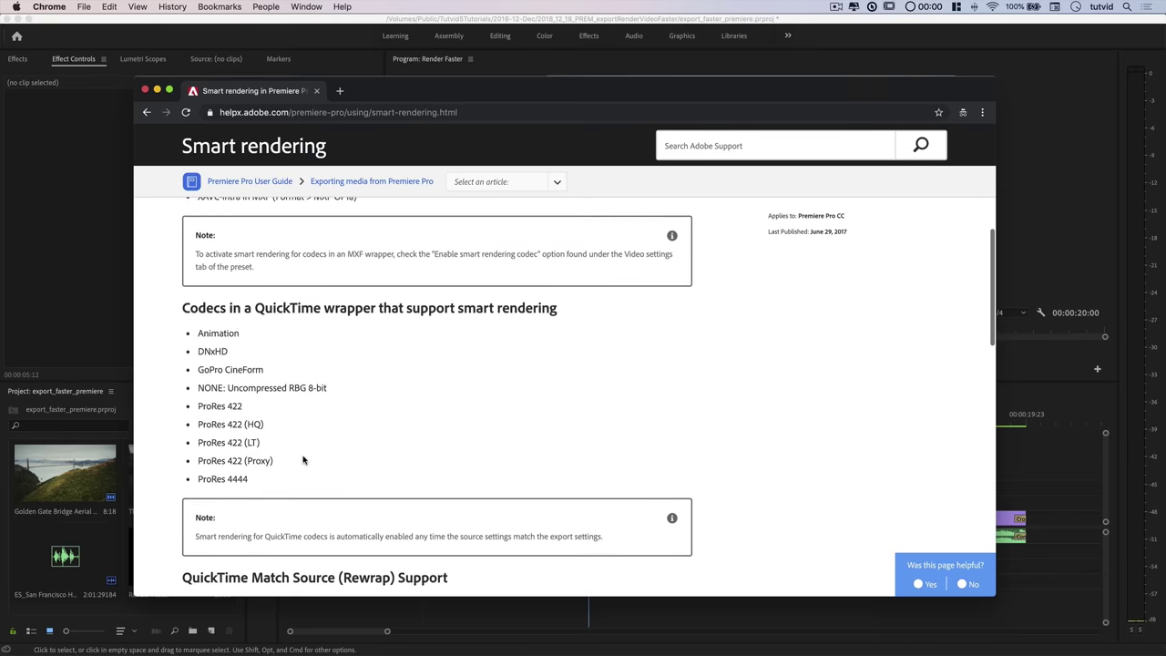
pyautogui.scroll(2, 304, 459)
pyautogui.scroll(5, 367, 422)
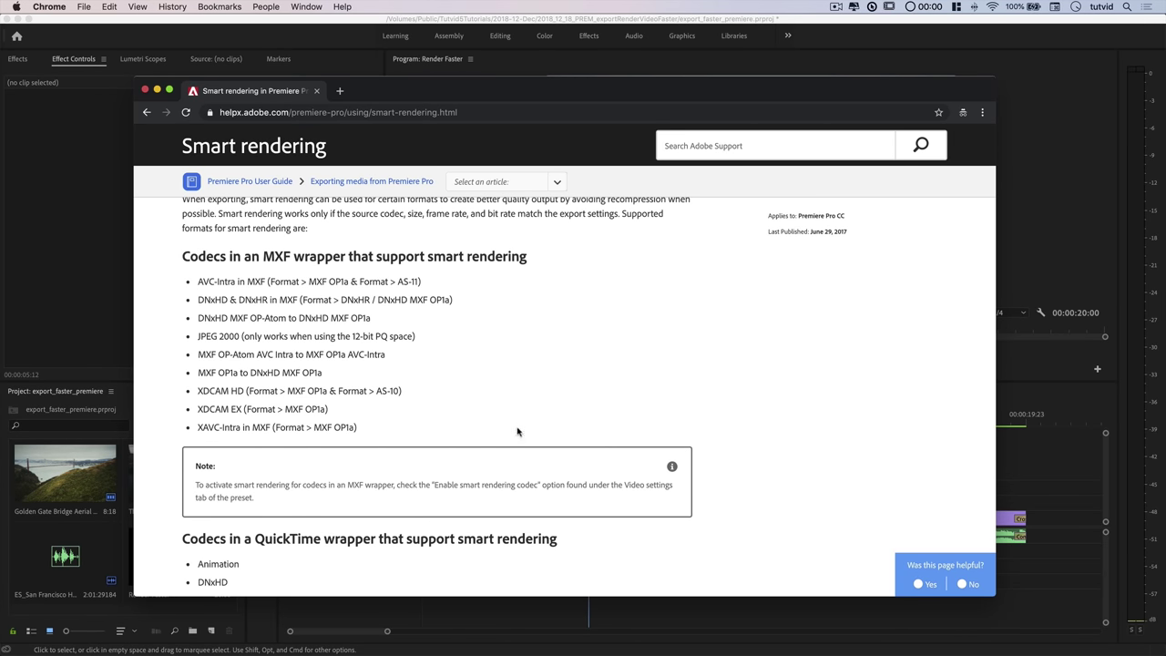
pyautogui.scroll(2, 435, 360)
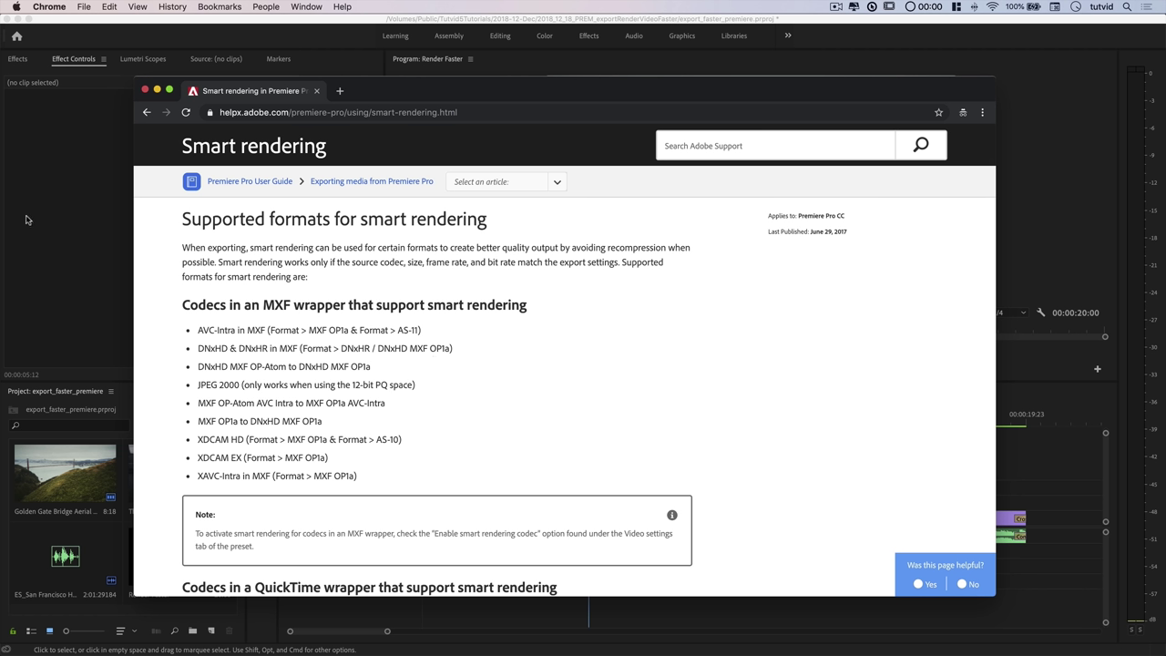
pyautogui.click(86, 258)
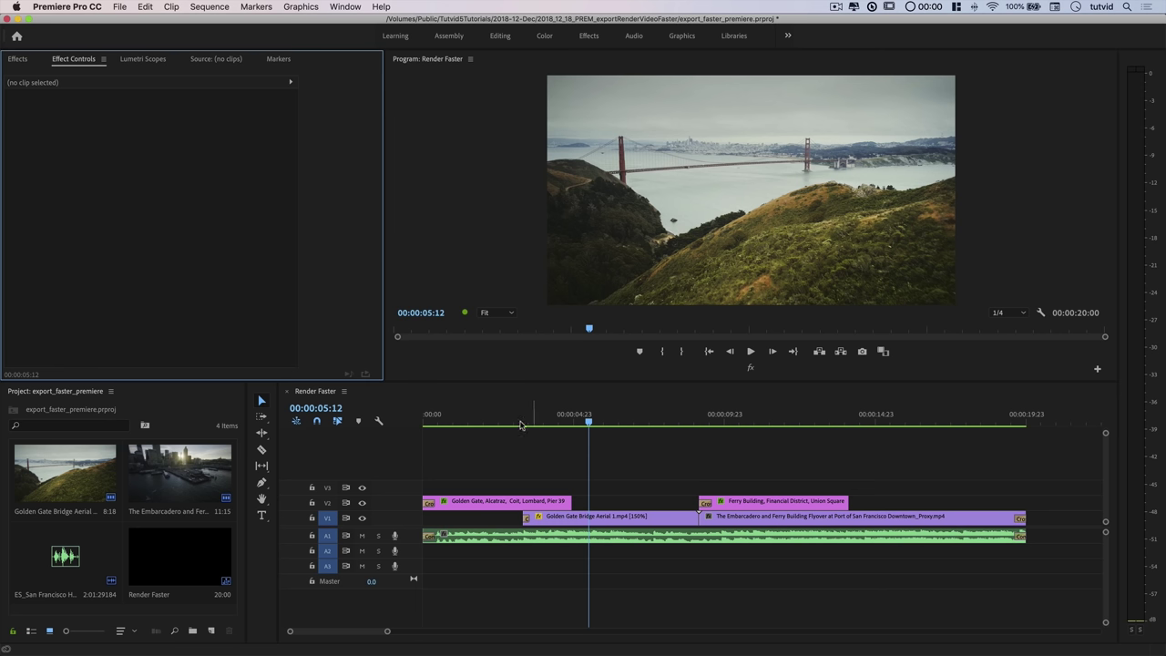
pyautogui.click(509, 453)
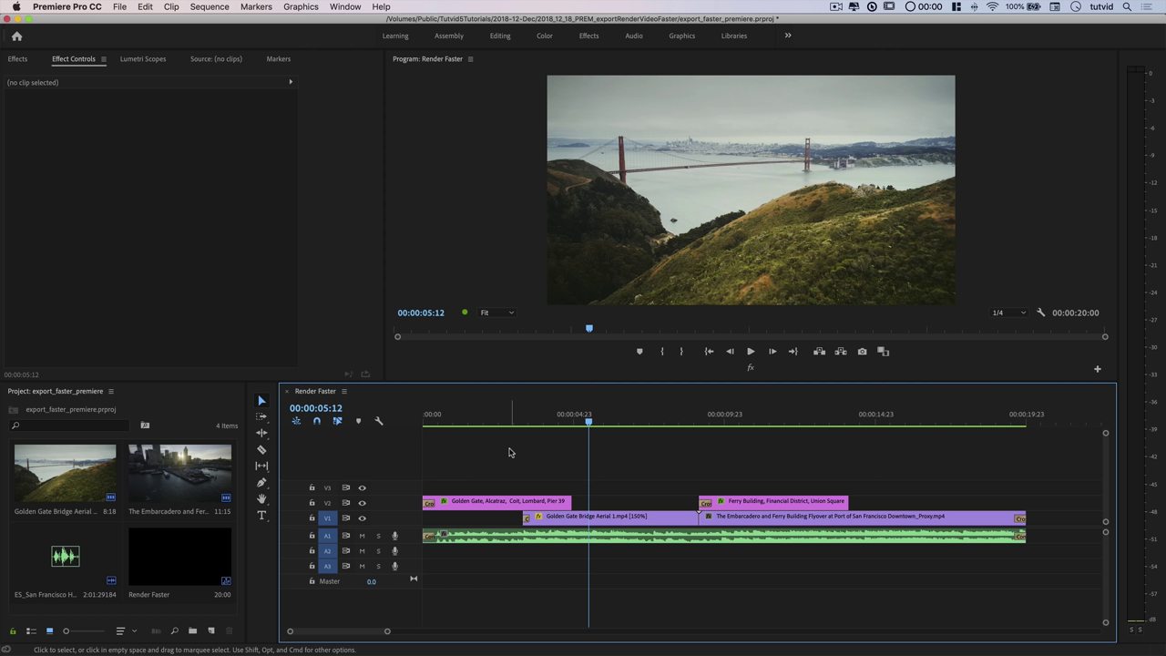